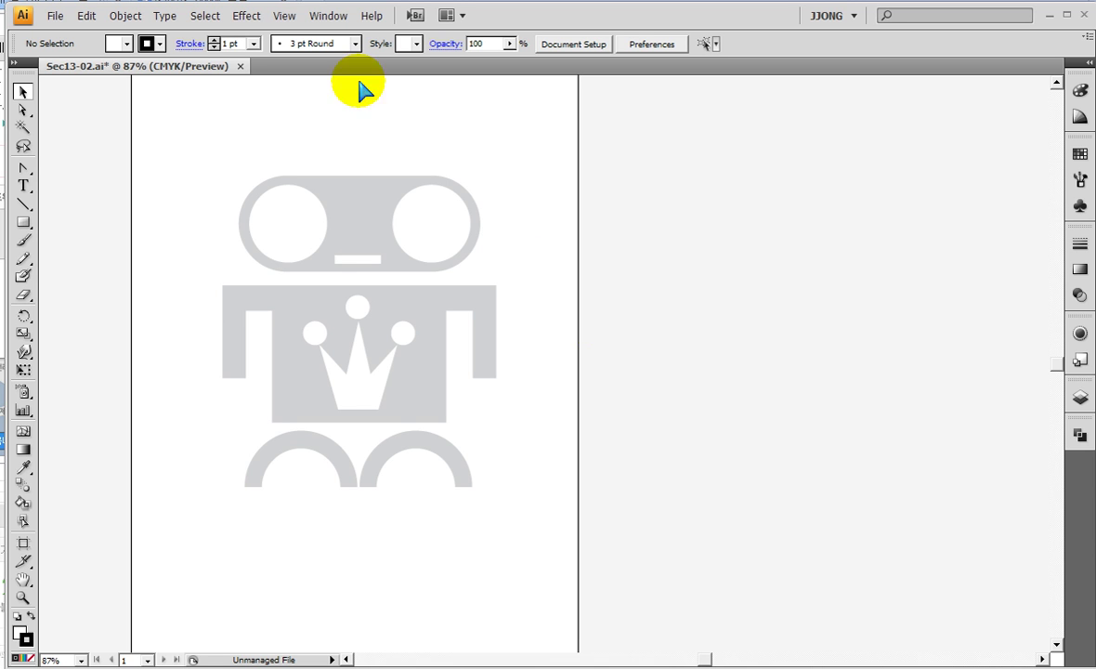
- Pan, zoom to 153.69% on the robot's head and body, and open the Rectangle tool flyout
left_click_drag(326, 247, 436, 305)
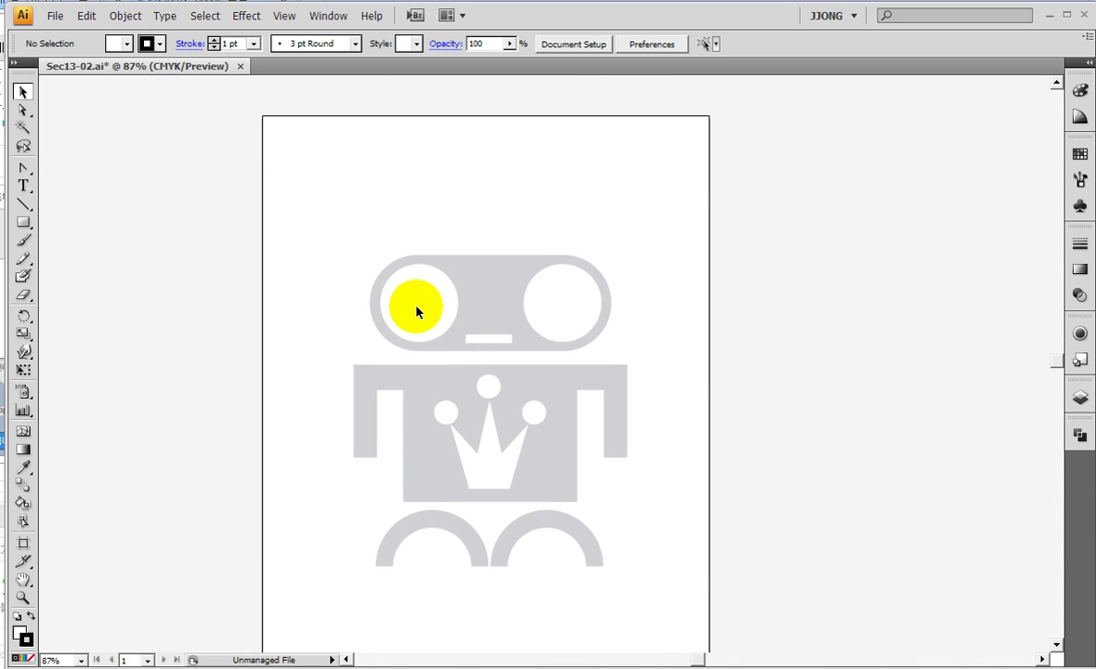
left_click(23, 597)
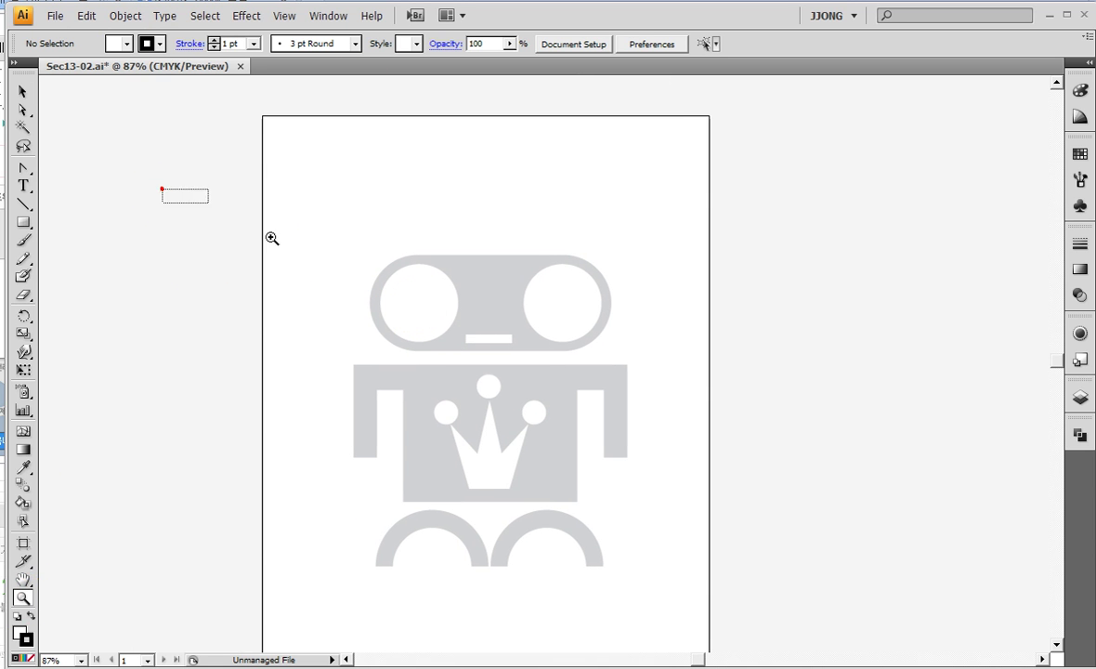
left_click_drag(162, 188, 564, 445)
left_click(23, 223)
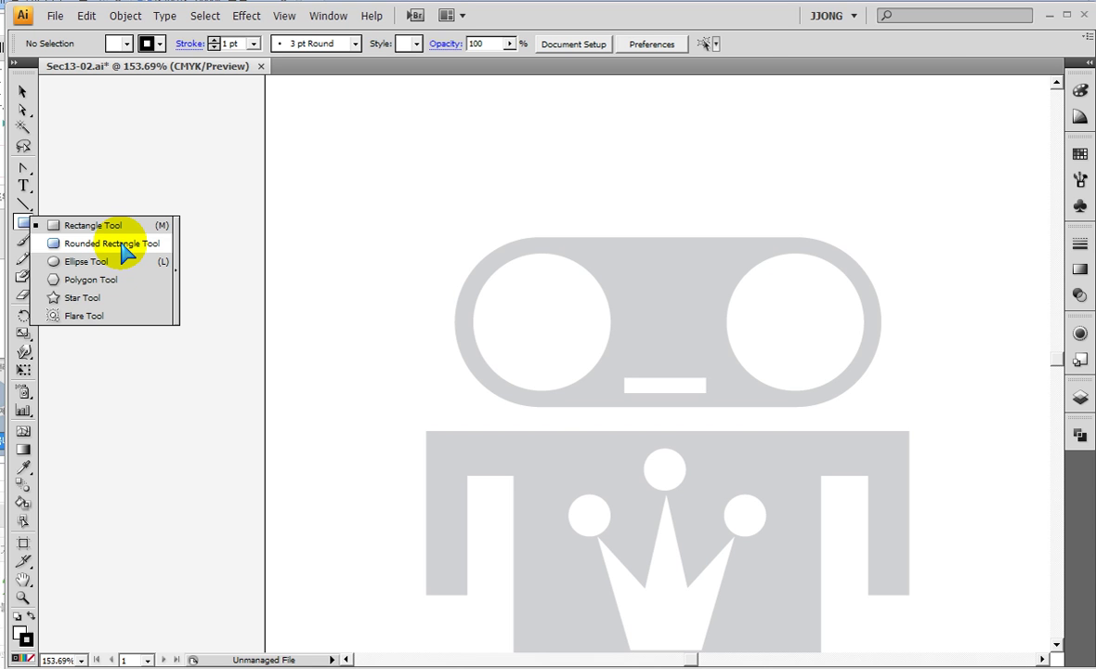
- Draw a test rounded rectangle over the robot's head, then undo it
left_click(126, 246)
left_click_drag(438, 238, 930, 438)
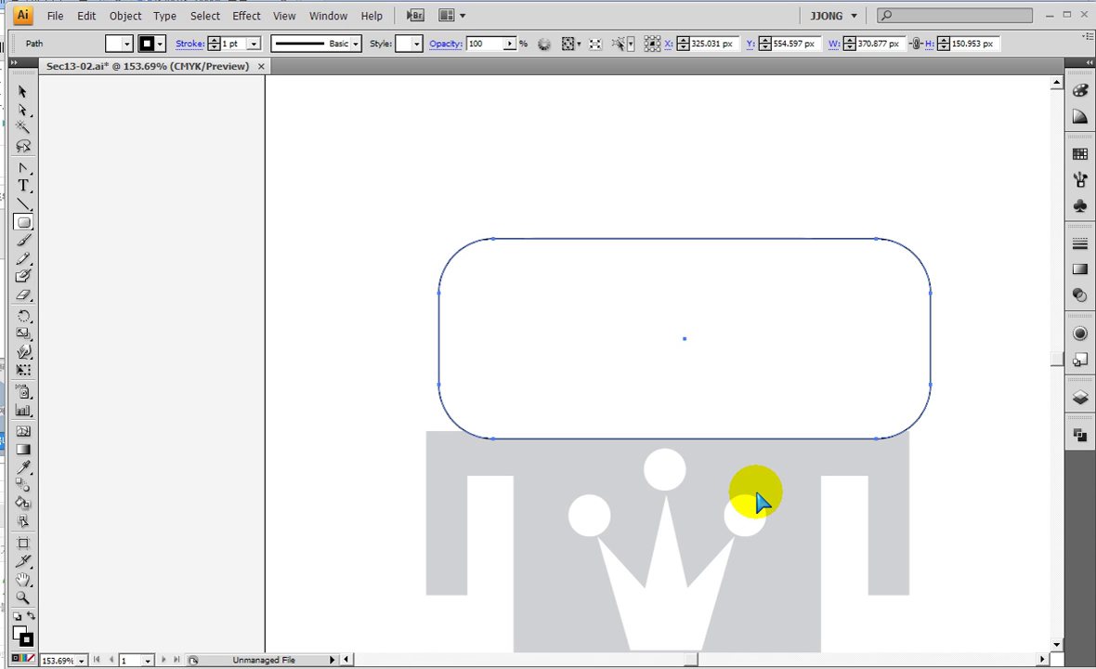
key("ctrl+z")
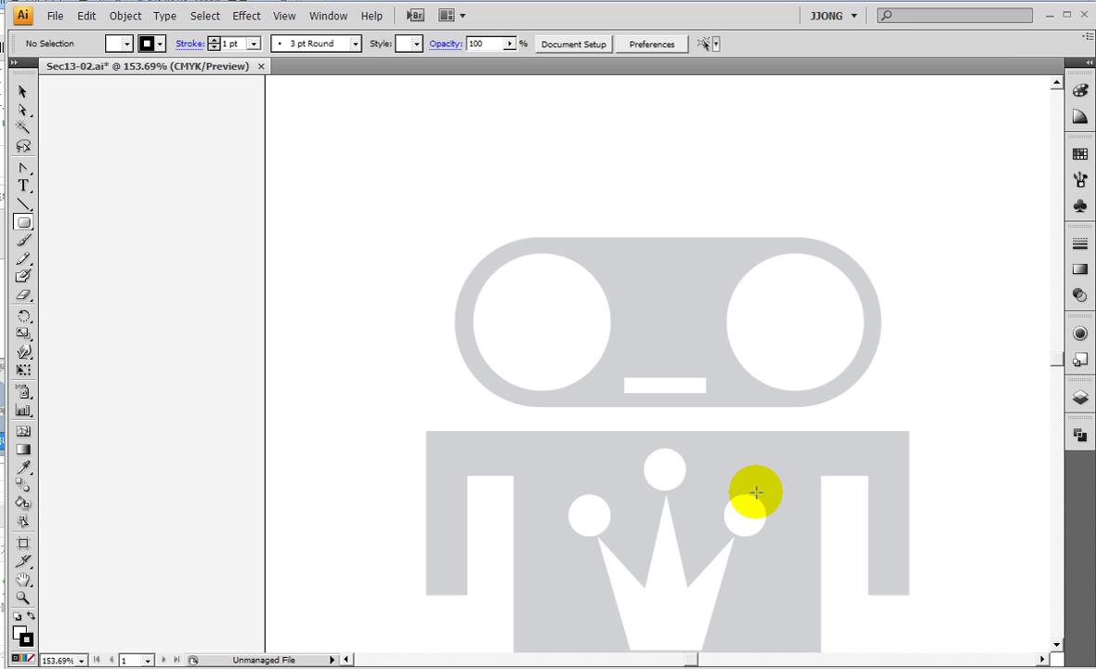
- Enter a 100 px corner radius for rounded rectangles, undo the test shape, and cancel the dialog
left_click(387, 208)
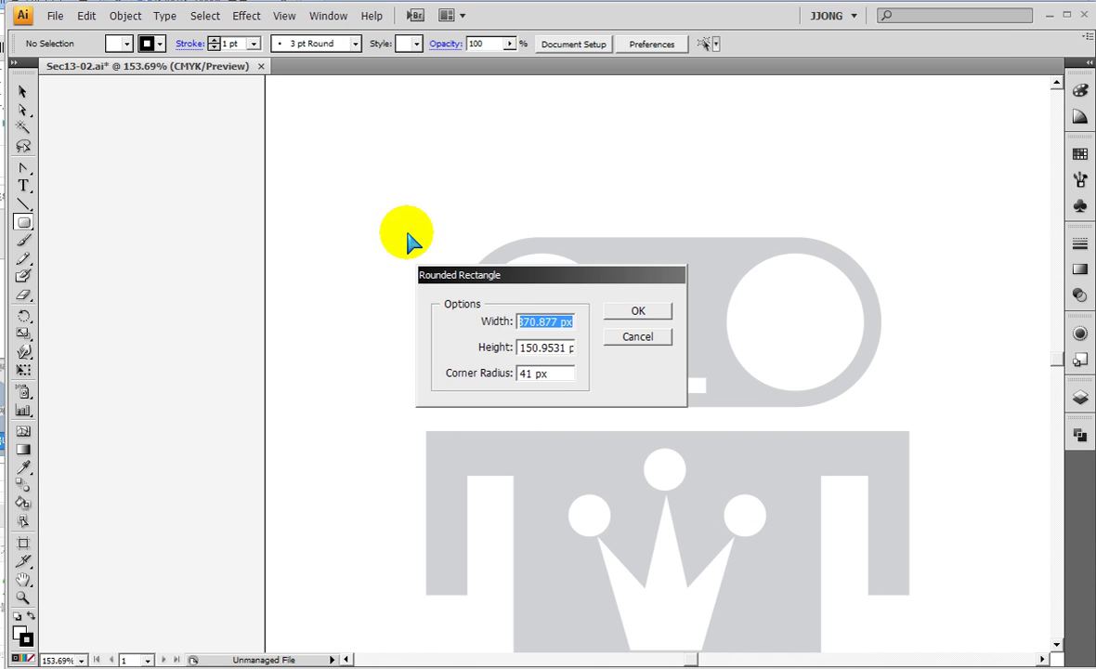
left_click_drag(561, 376, 356, 379)
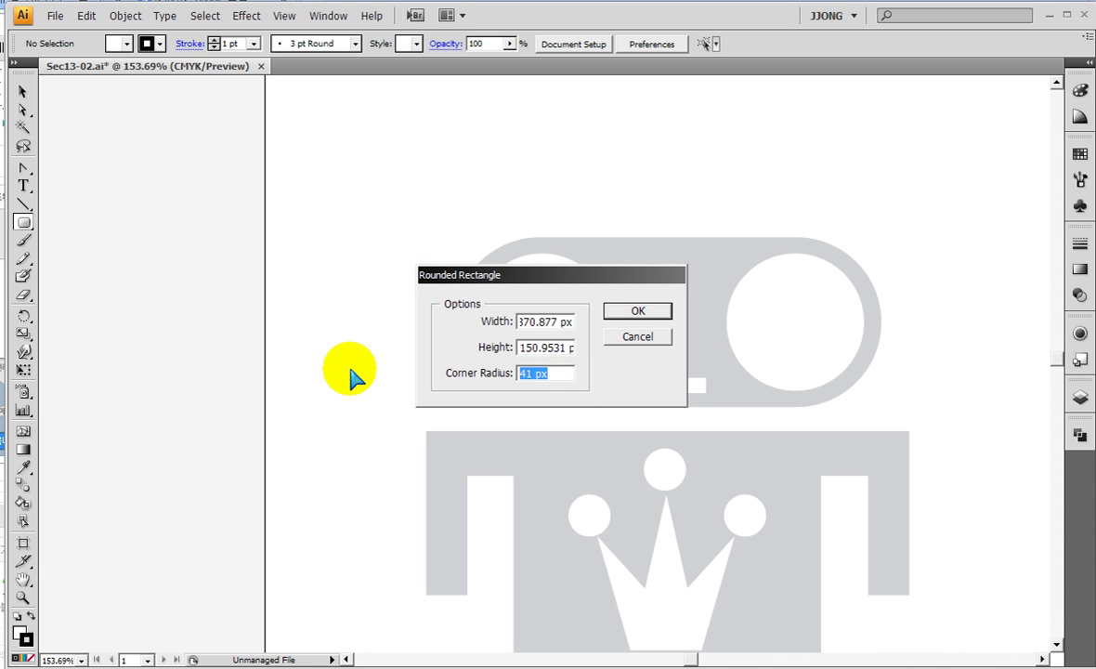
type("100")
key("Return")
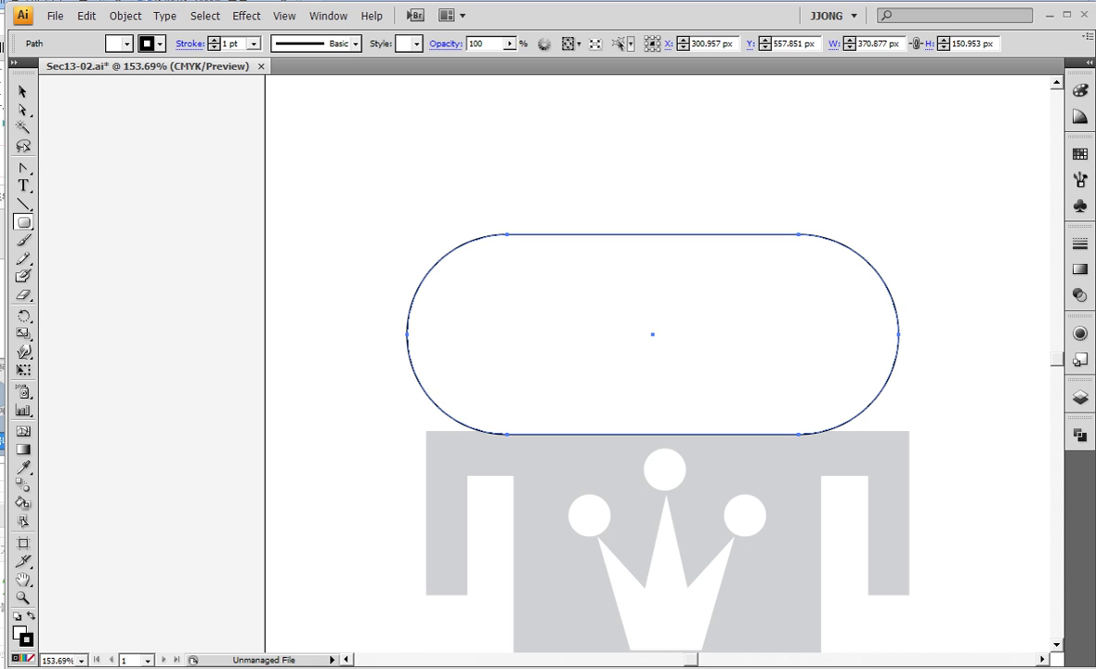
key("ctrl+z")
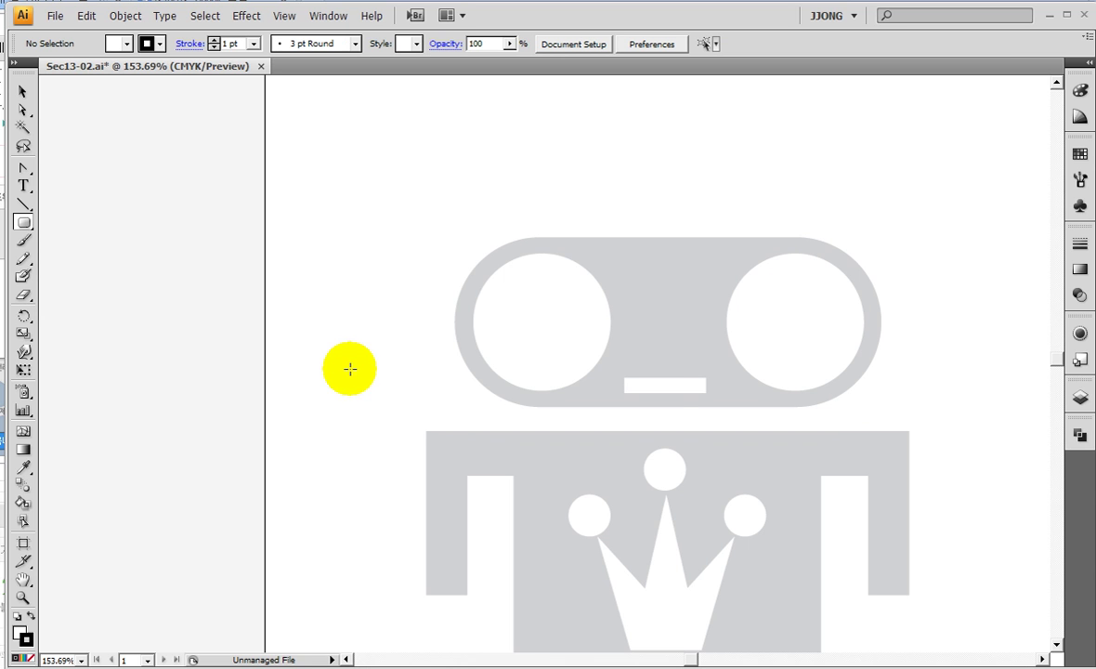
left_click(366, 234)
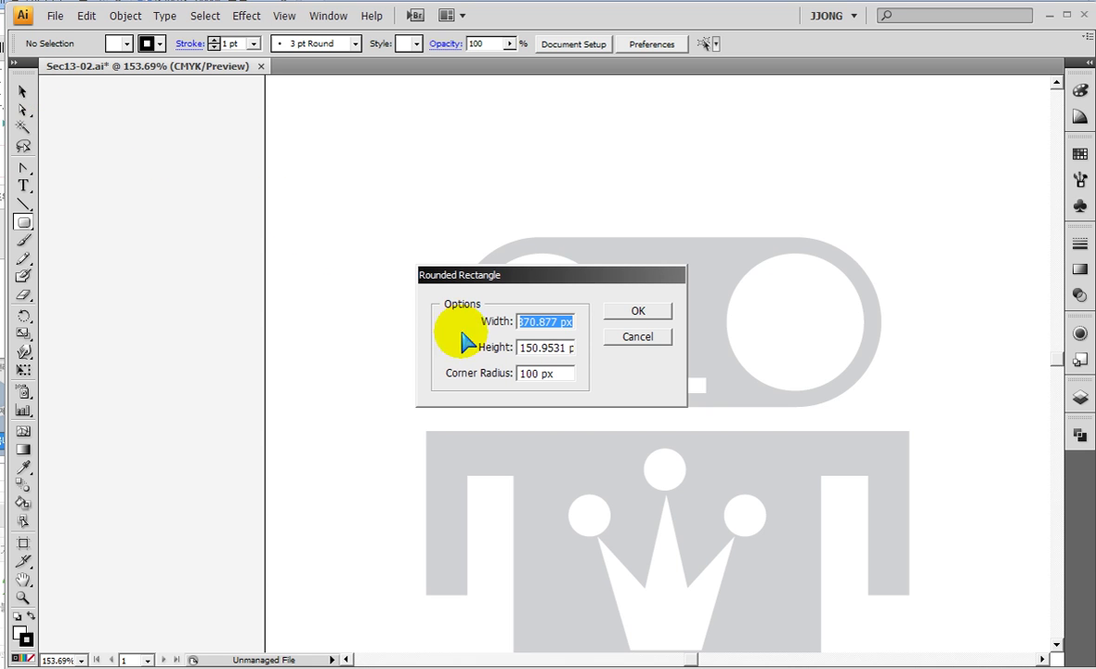
left_click(641, 338)
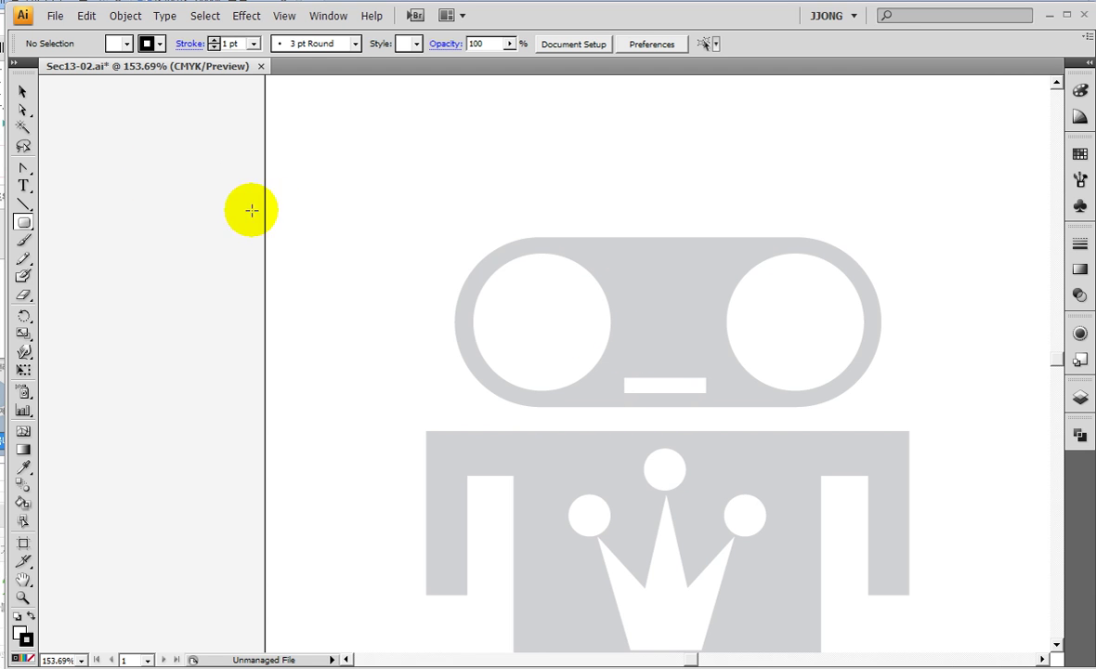
left_click_drag(479, 253, 318, 240)
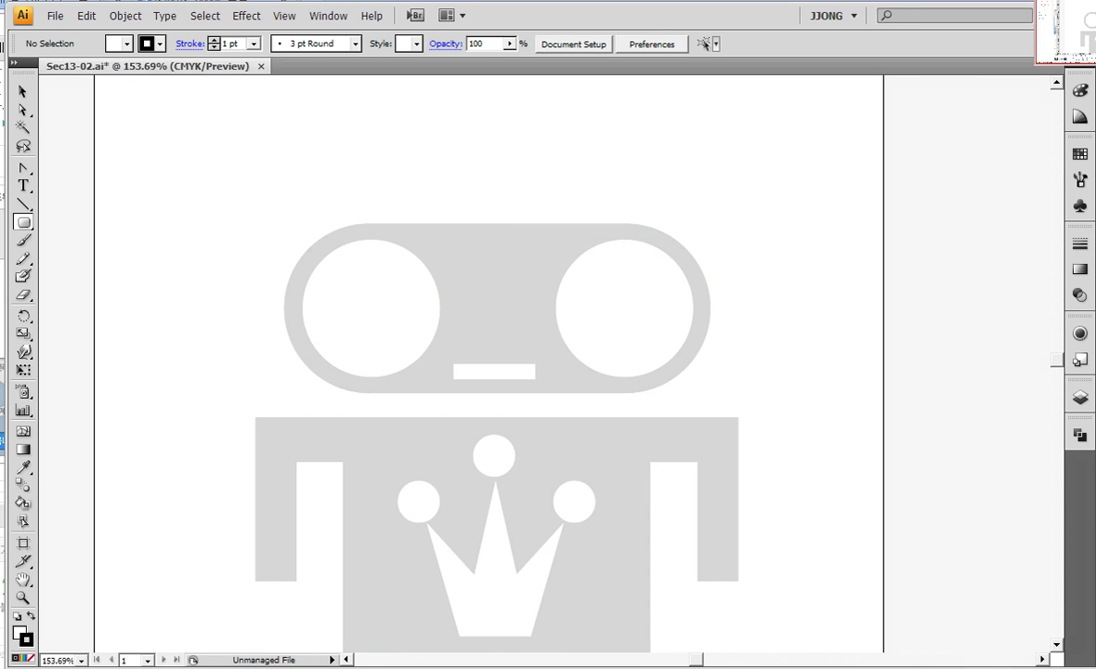
left_click_drag(655, 226, 179, 227)
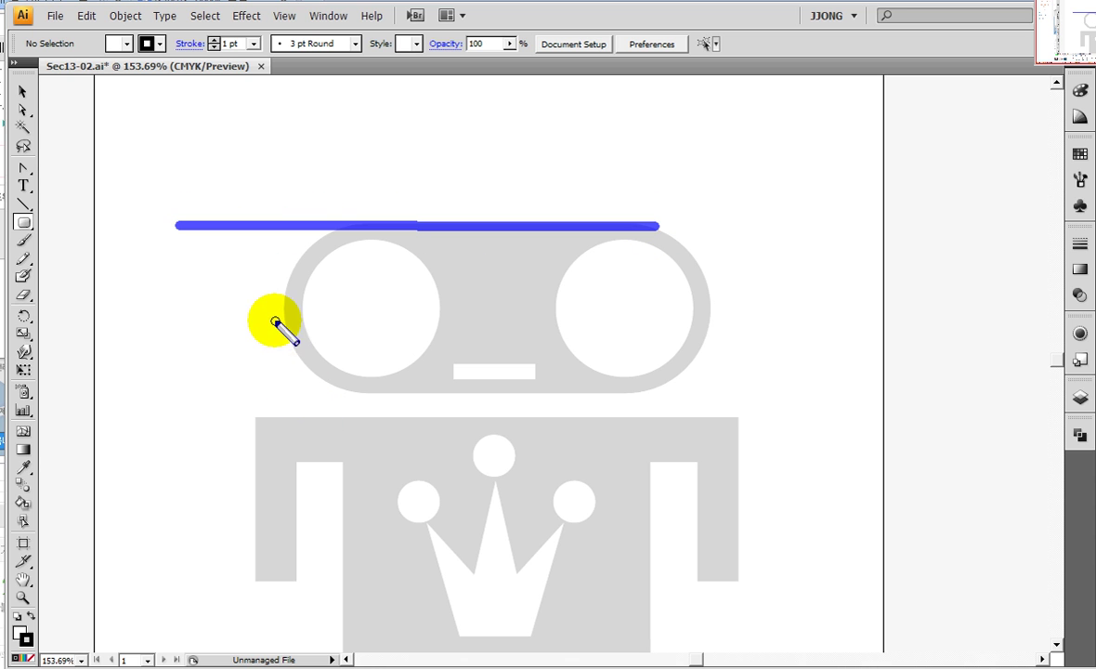
mouse_move(283, 321)
left_mouse_down()
mouse_move(293, 170)
mouse_move(279, 139)
left_mouse_up()
left_click_drag(283, 325, 284, 418)
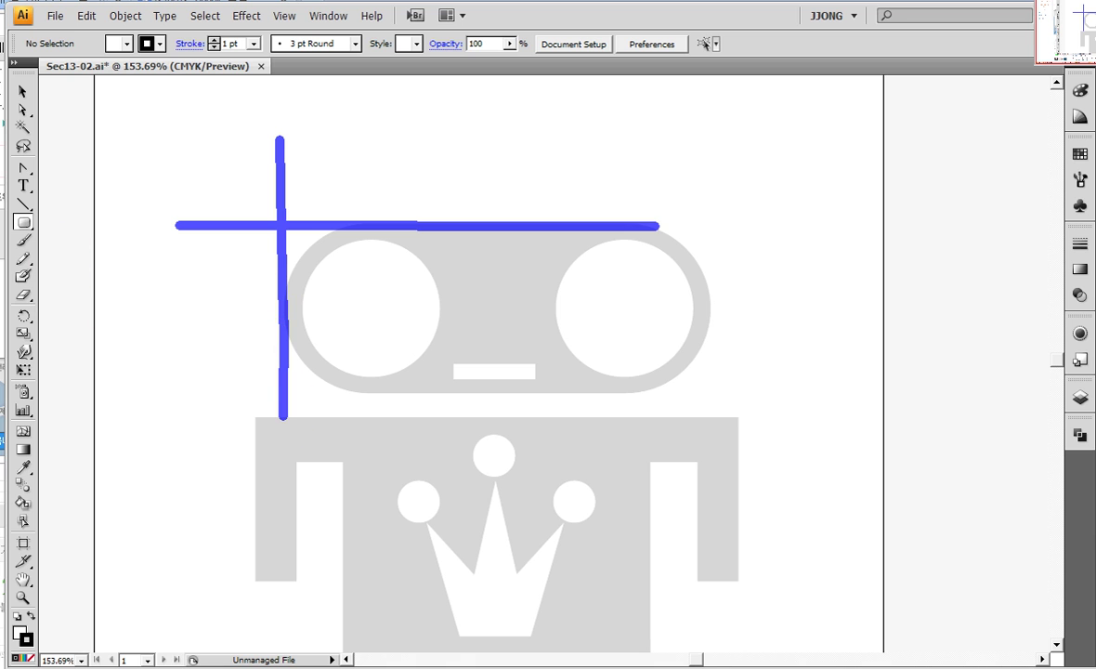
left_click_drag(260, 203, 281, 223)
left_click_drag(251, 199, 299, 236)
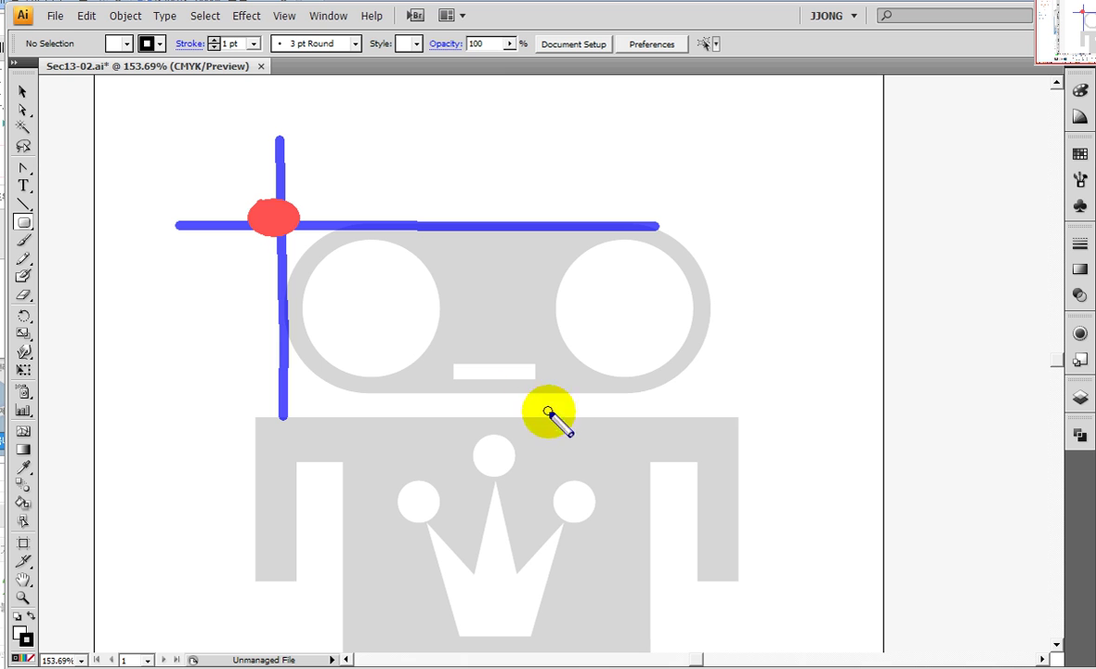
left_click_drag(522, 394, 743, 393)
left_click_drag(707, 232, 711, 446)
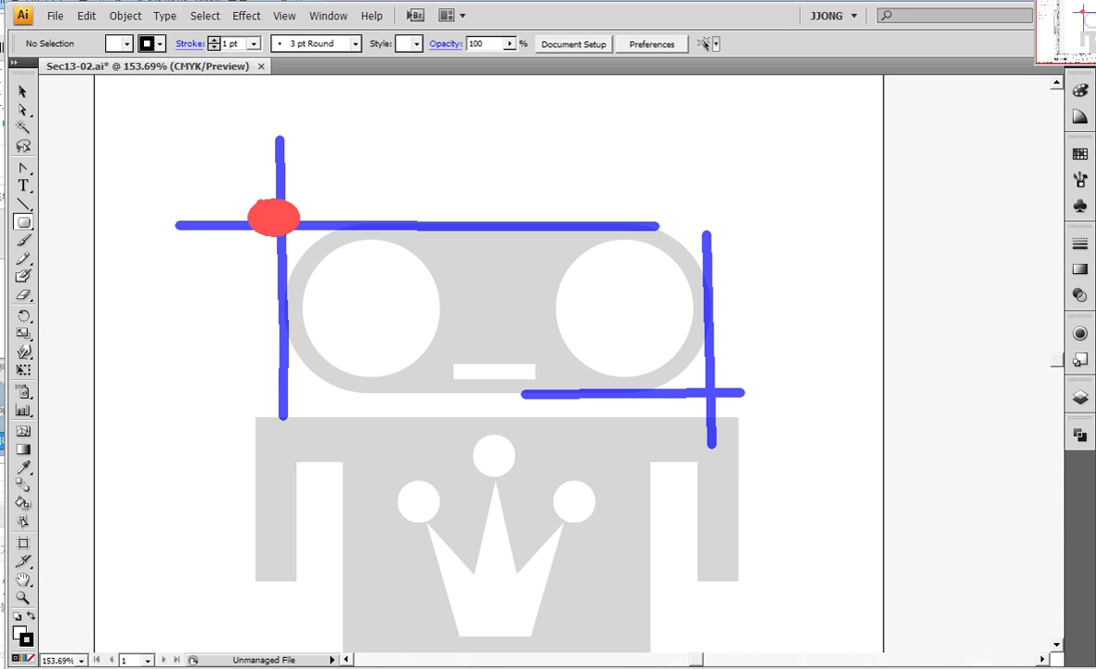
left_click_drag(288, 229, 699, 385)
left_click_drag(278, 226, 695, 381)
key("Escape")
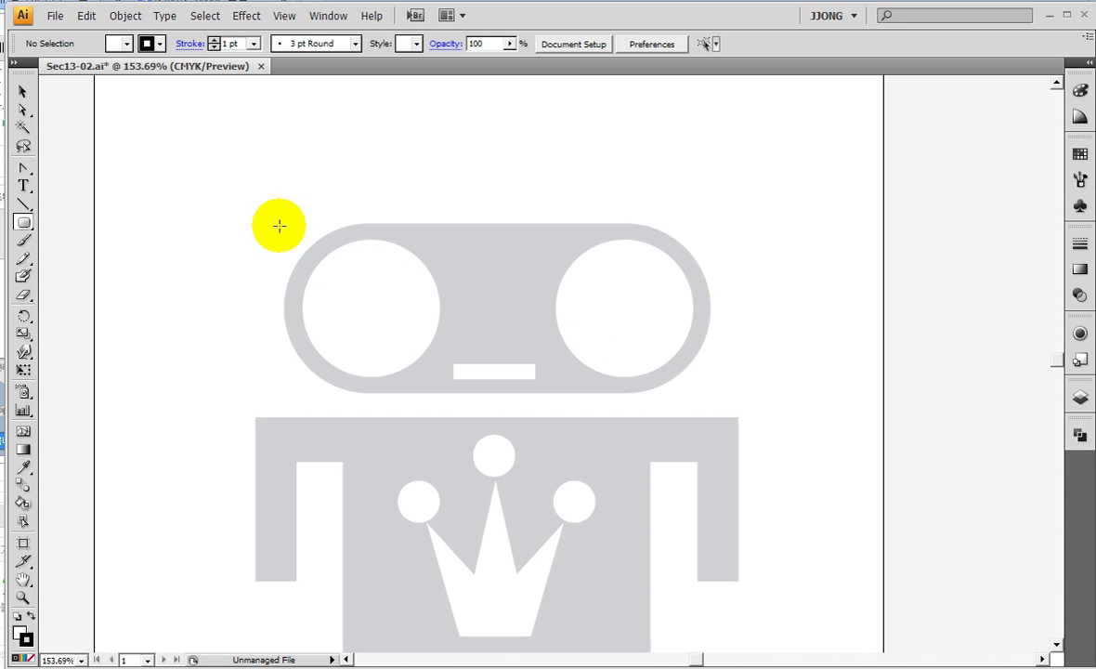
- Draw a rounded rectangle around the robot's head, using arrow keys mid-drag to make both ends fully round
mouse_move(278, 224)
left_mouse_down()
mouse_move(725, 398)
mouse_move(715, 392)
left_mouse_up()
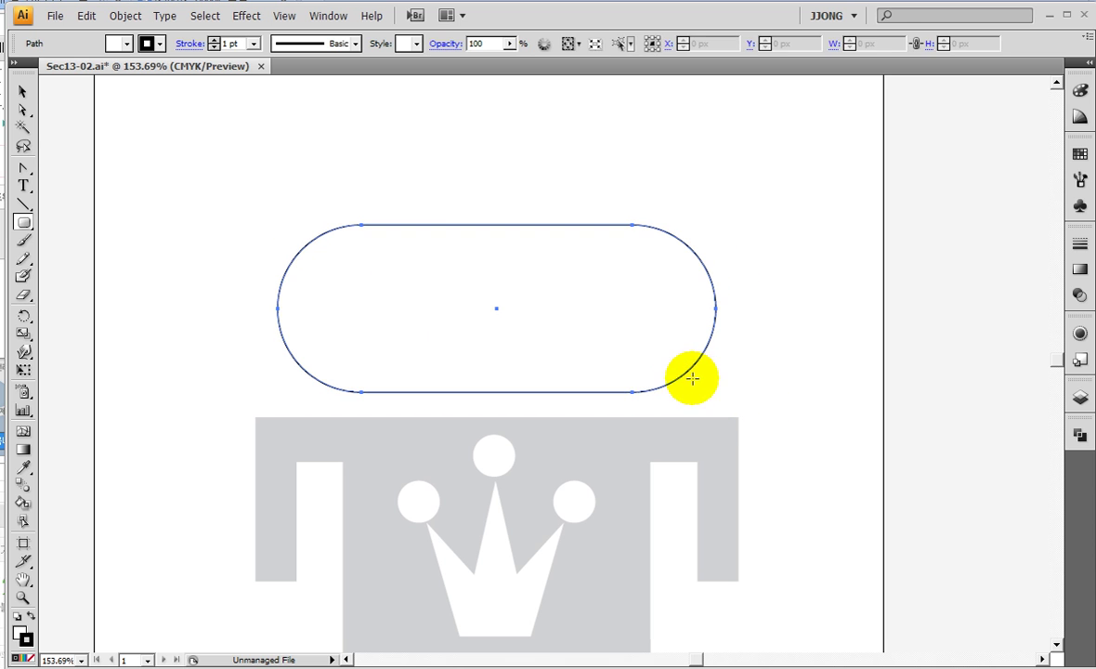
key("ctrl+z")
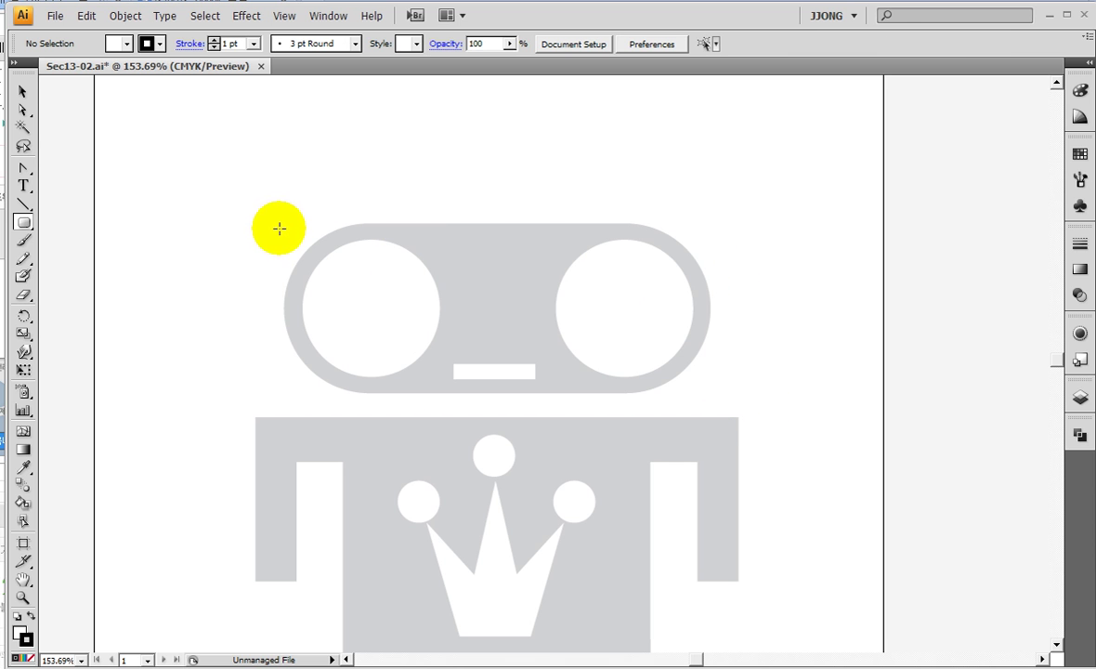
left_click_drag(280, 228, 711, 392)
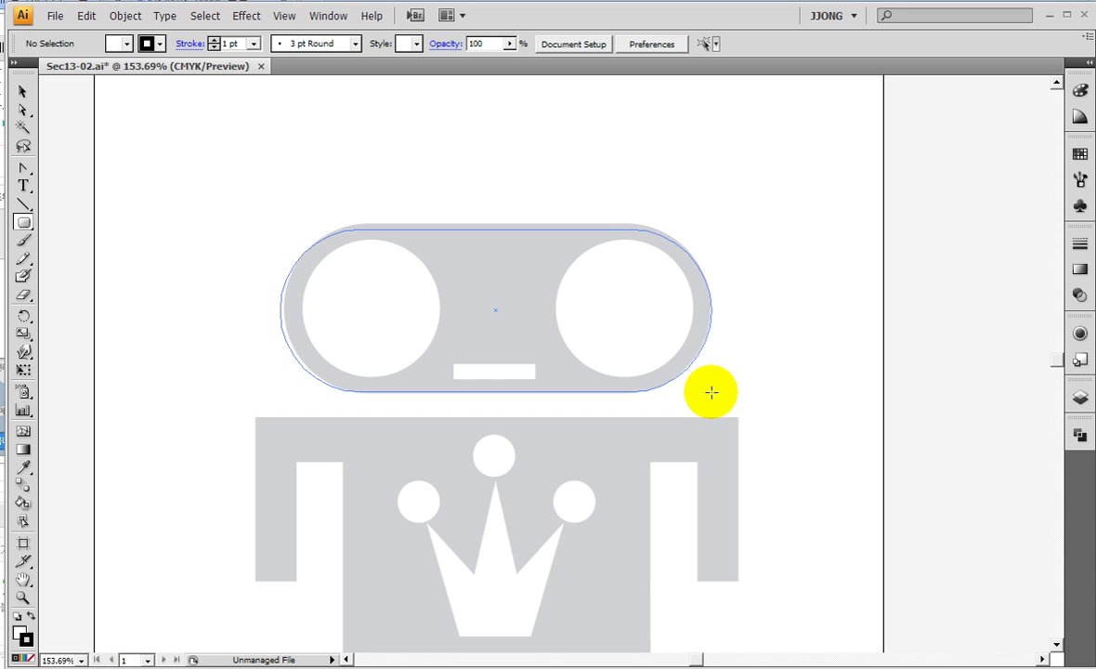
key("Left")
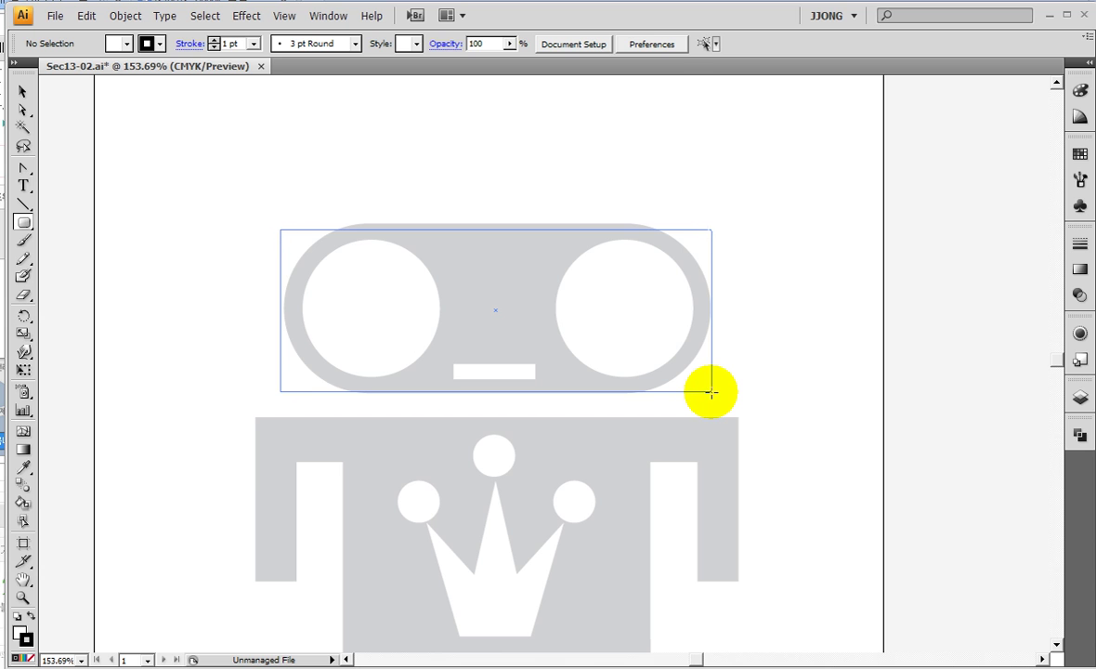
key("Right")
key("Left")
key("Up")
key("Up")
key("Up")
key("Up")
key("Up")
key("Up")
key("Up")
key("Up")
key("Up")
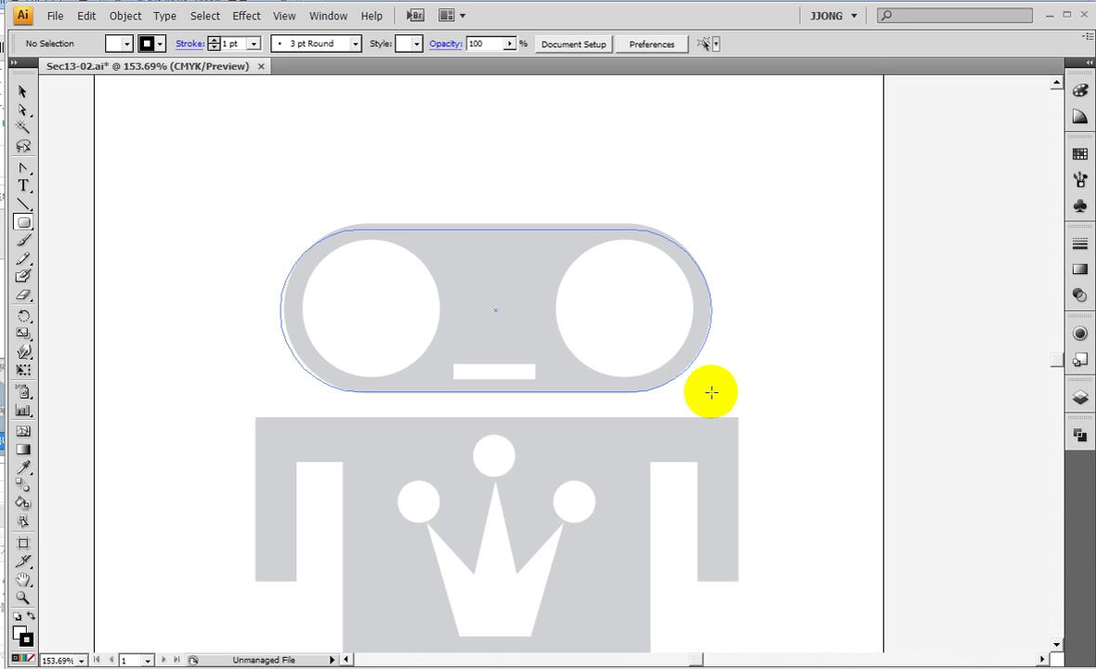
key("Left")
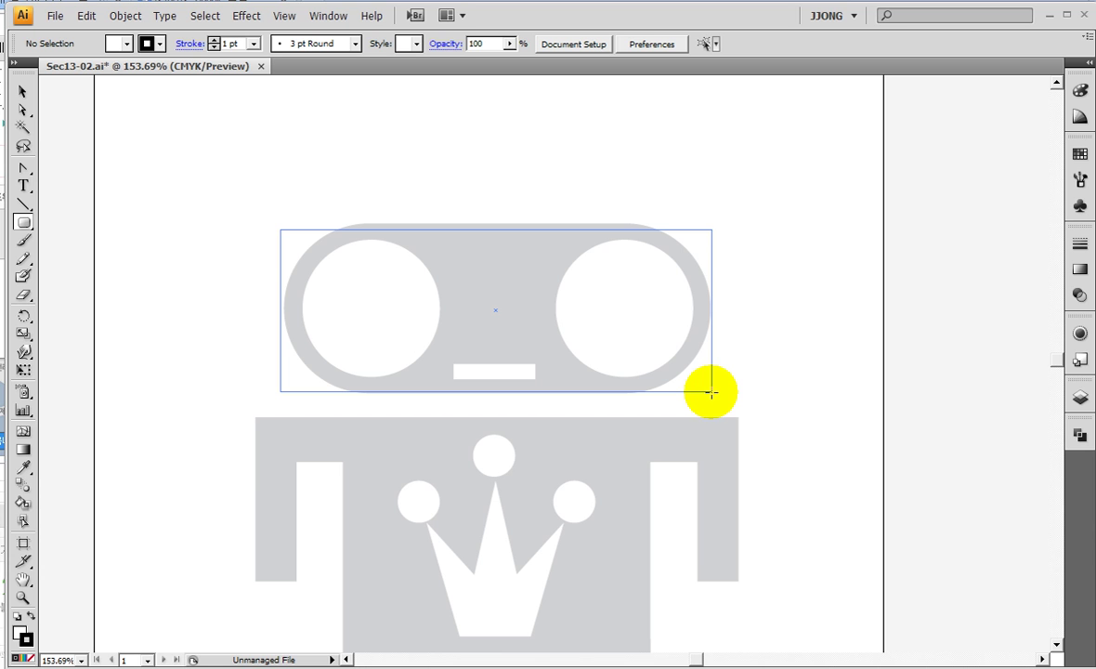
key("Up")
key("Up")
key("Up")
key("Up")
key("Up")
key("Up")
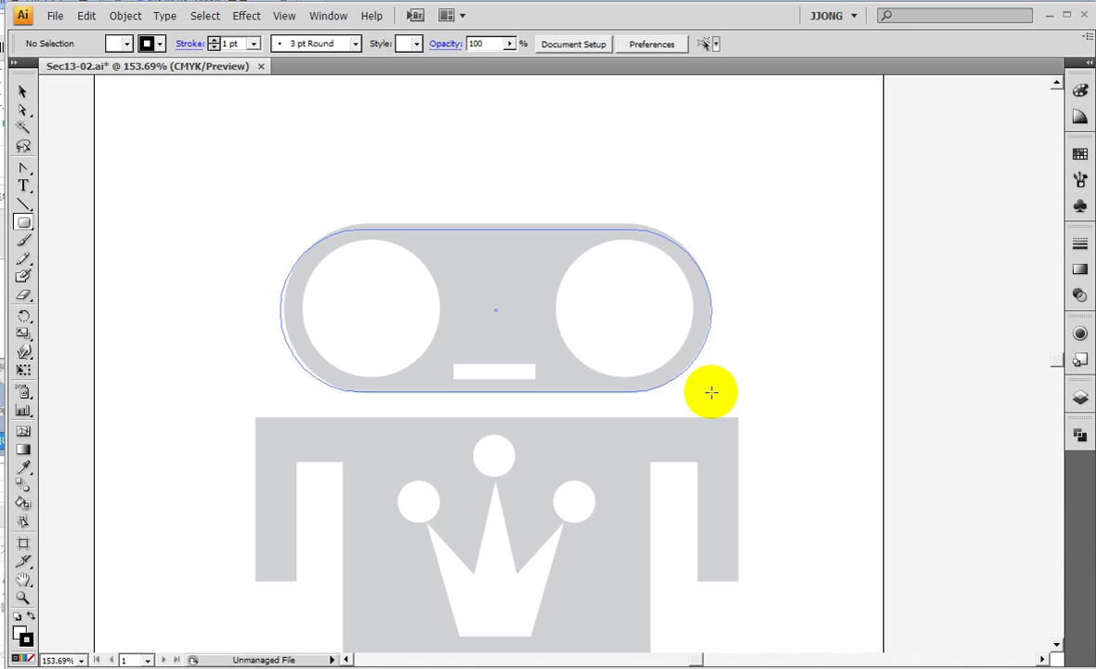
left_click_drag(710, 392, 711, 391)
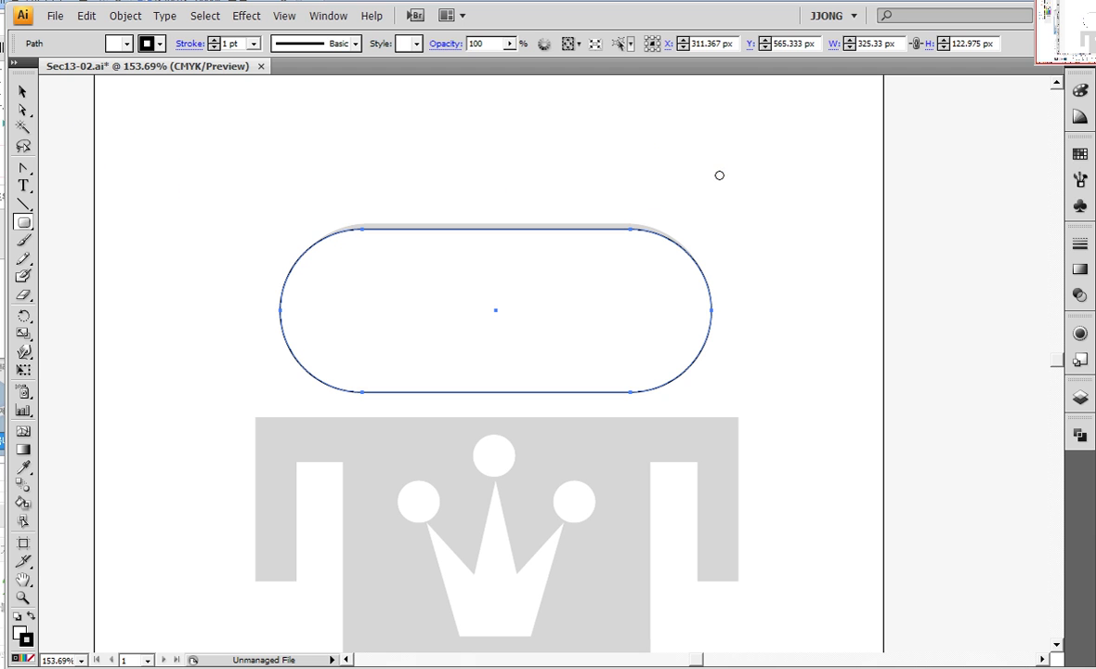
left_click_drag(436, 169, 341, 168)
left_click_drag(536, 196, 553, 288)
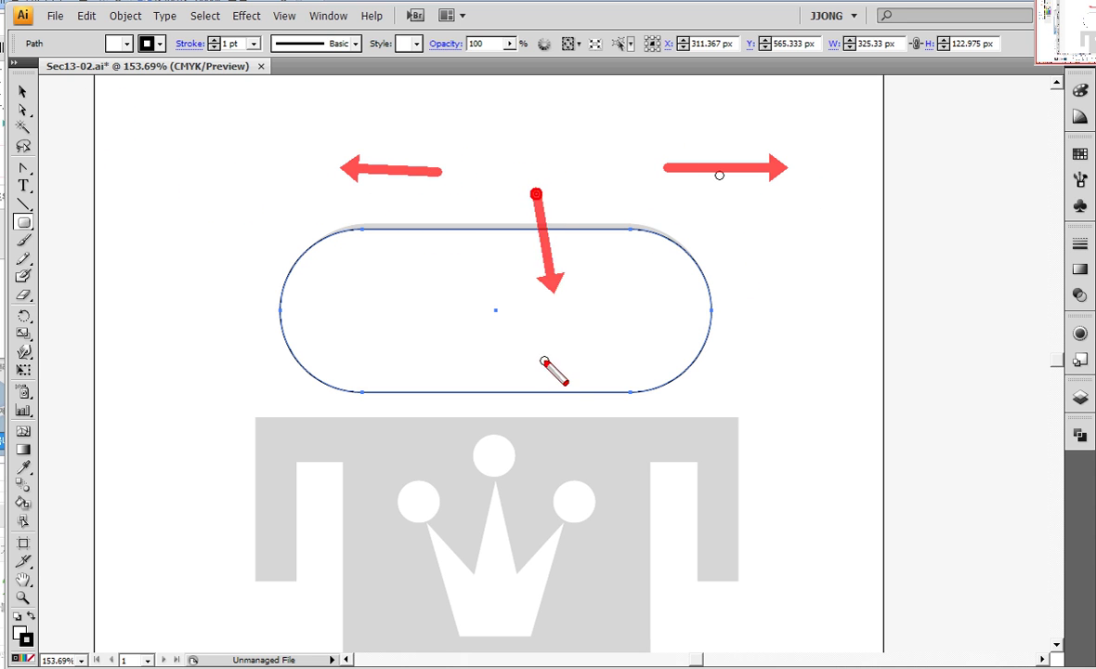
left_click_drag(541, 178, 531, 51)
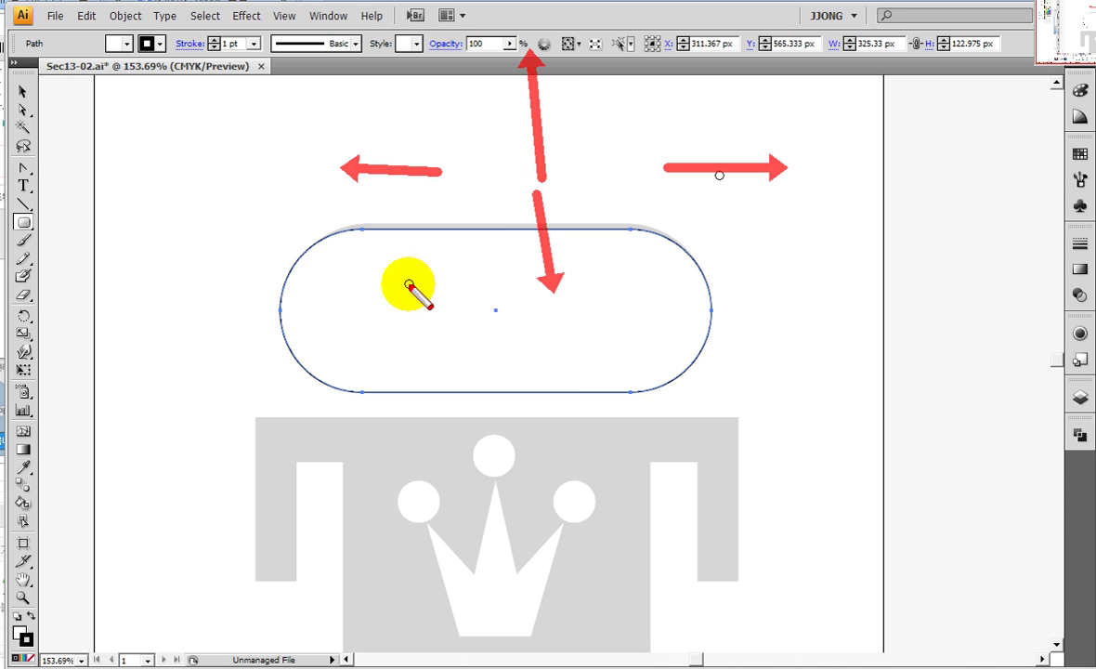
key("Escape")
left_click(24, 91)
mouse_move(523, 300)
left_mouse_down()
mouse_move(746, 223)
mouse_move(521, 313)
left_mouse_up()
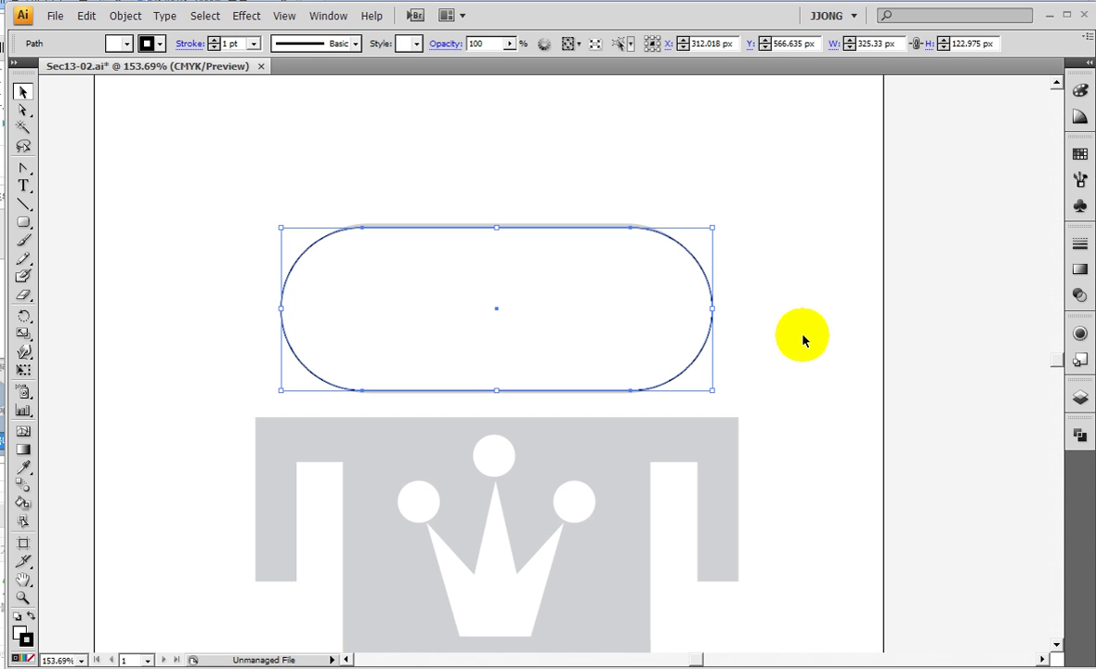
- Switch to Outline view (Ctrl+Y) and nudge the head rectangle's top, bottom and left edges
key("ctrl+y")
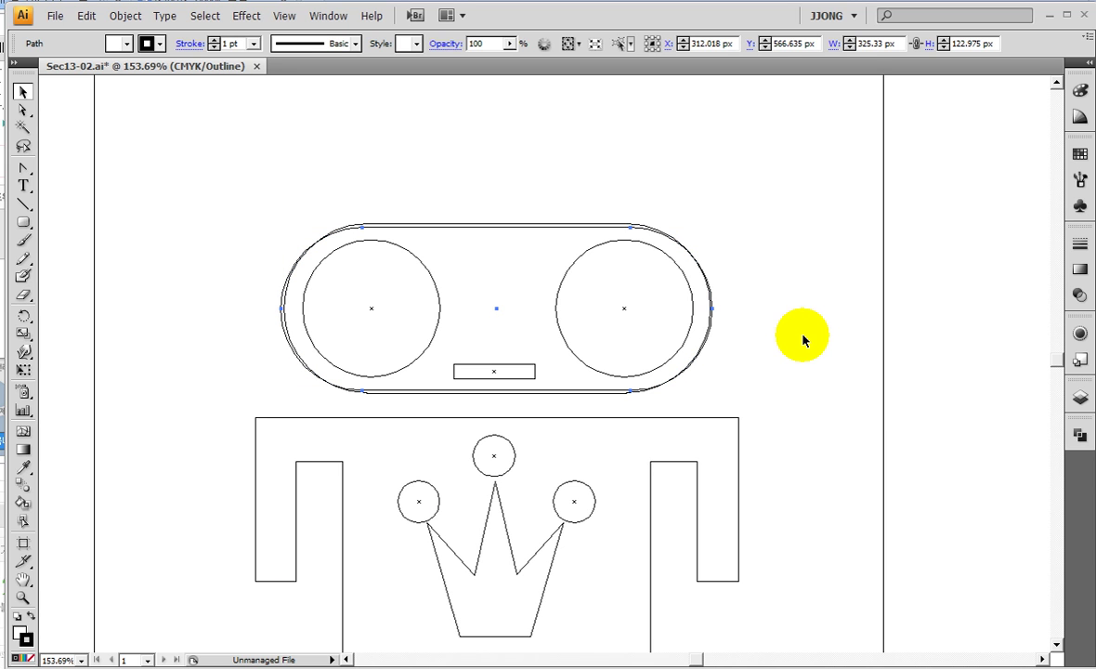
left_click(24, 91)
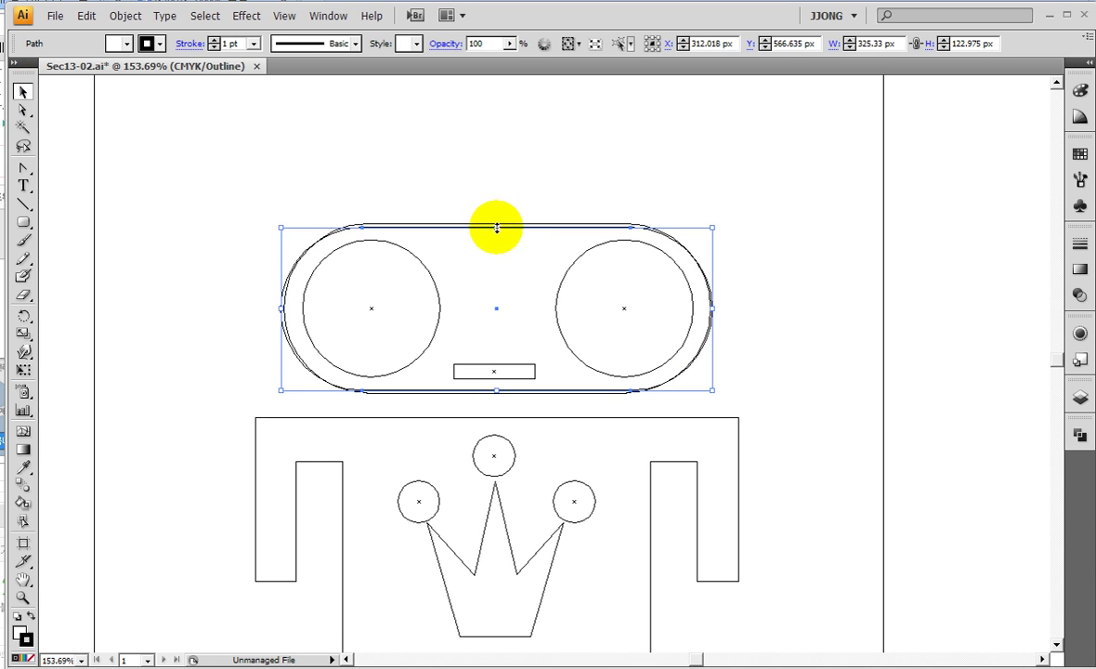
left_click_drag(496, 226, 496, 223)
left_click_drag(497, 390, 495, 392)
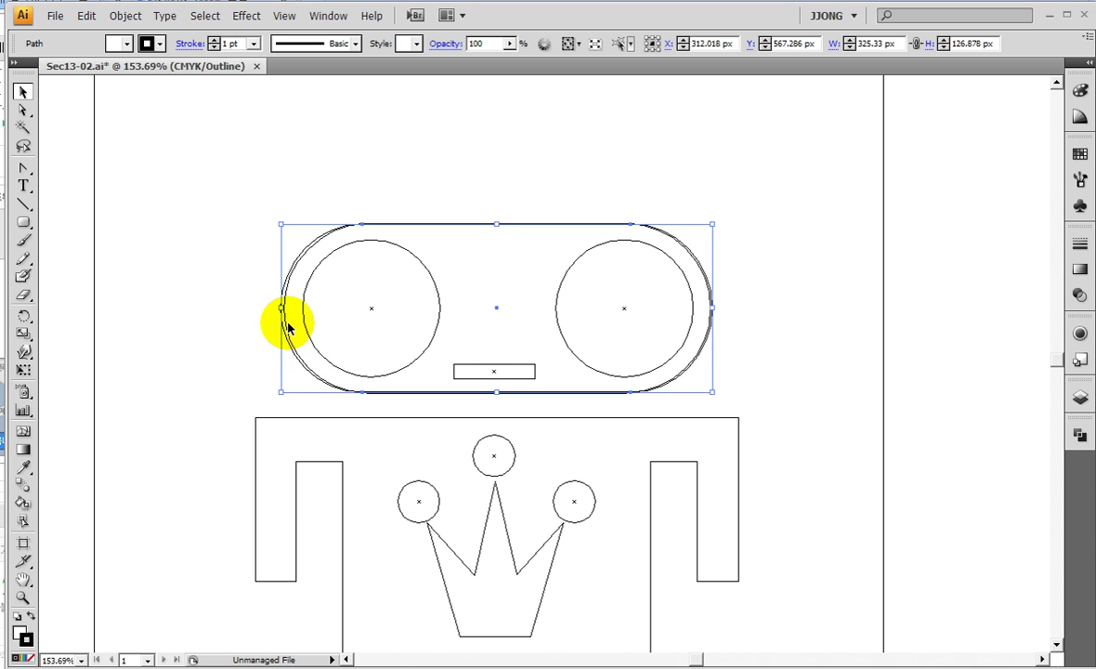
left_click_drag(282, 308, 283, 308)
- Stretch the head rectangle right to about 322.728 × 126.878 px, then clear the selection
left_click(190, 313)
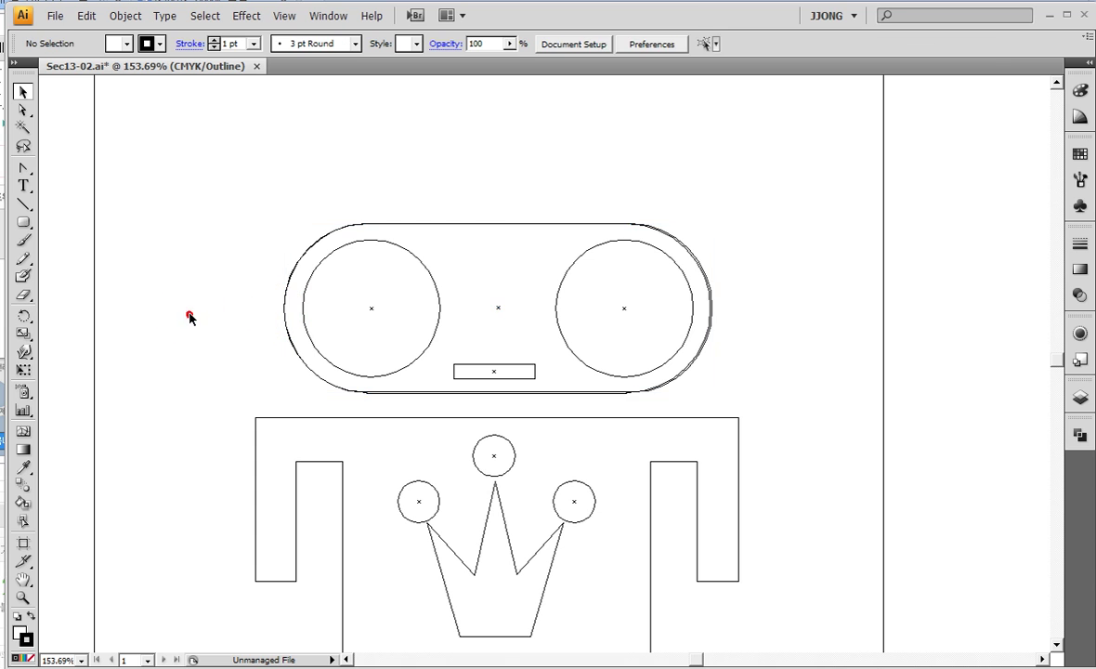
left_click(712, 307)
left_click_drag(713, 307, 711, 311)
left_click(785, 318)
left_click(414, 406)
scroll(216, 277, "down", 1)
scroll(222, 250, "left", 5)
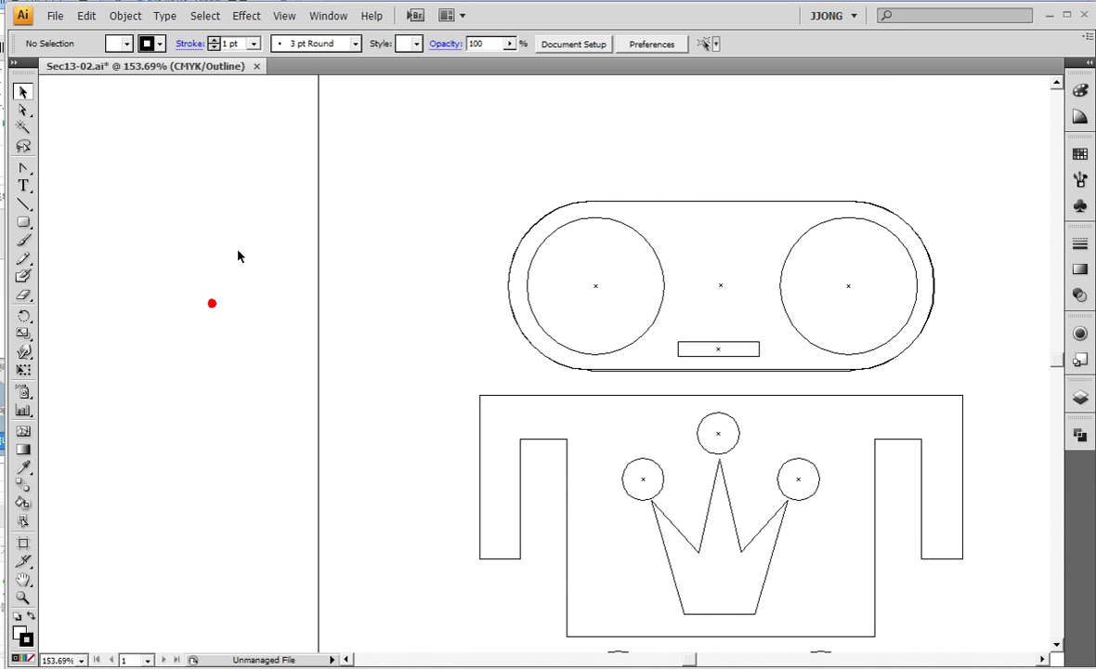
left_click(23, 221)
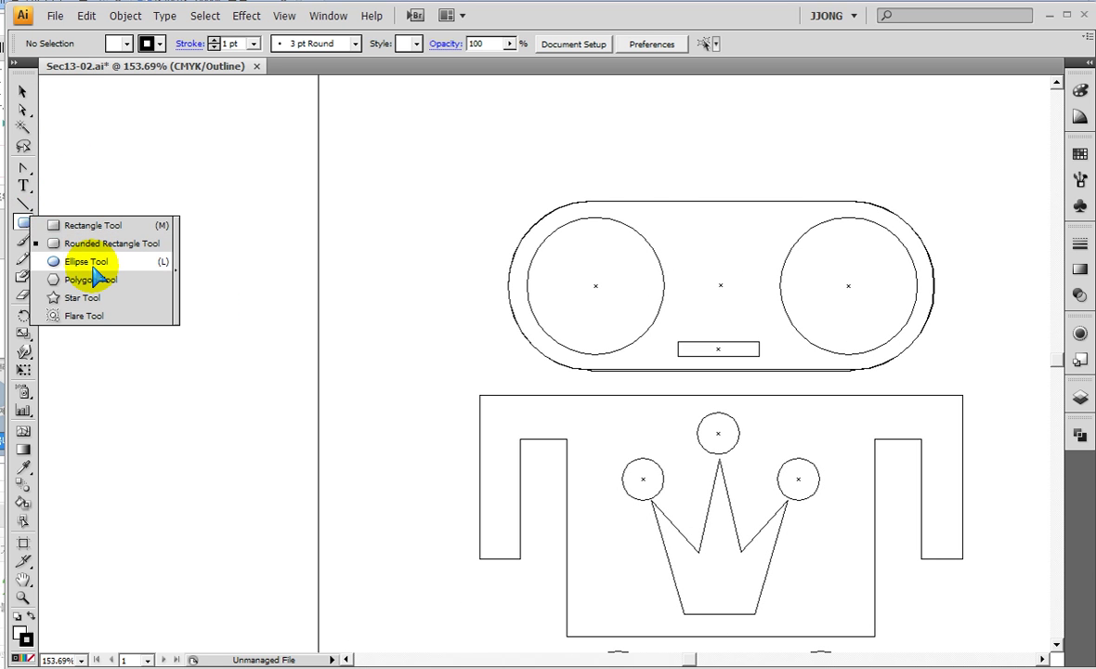
- Draw a circle in the left eye, scale it to about 103.455 px, and drag it toward the right eye
left_click(93, 264)
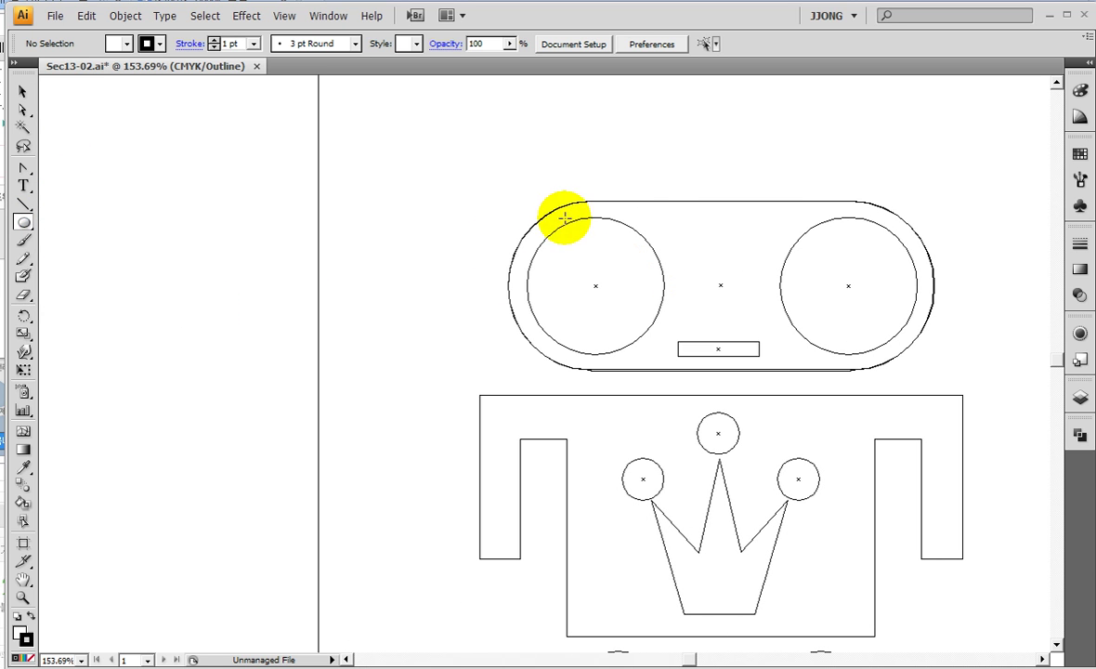
left_click_drag(596, 285, 653, 355)
left_click(22, 90)
mouse_move(523, 215)
left_mouse_down()
mouse_move(554, 250)
mouse_move(524, 219)
left_mouse_up()
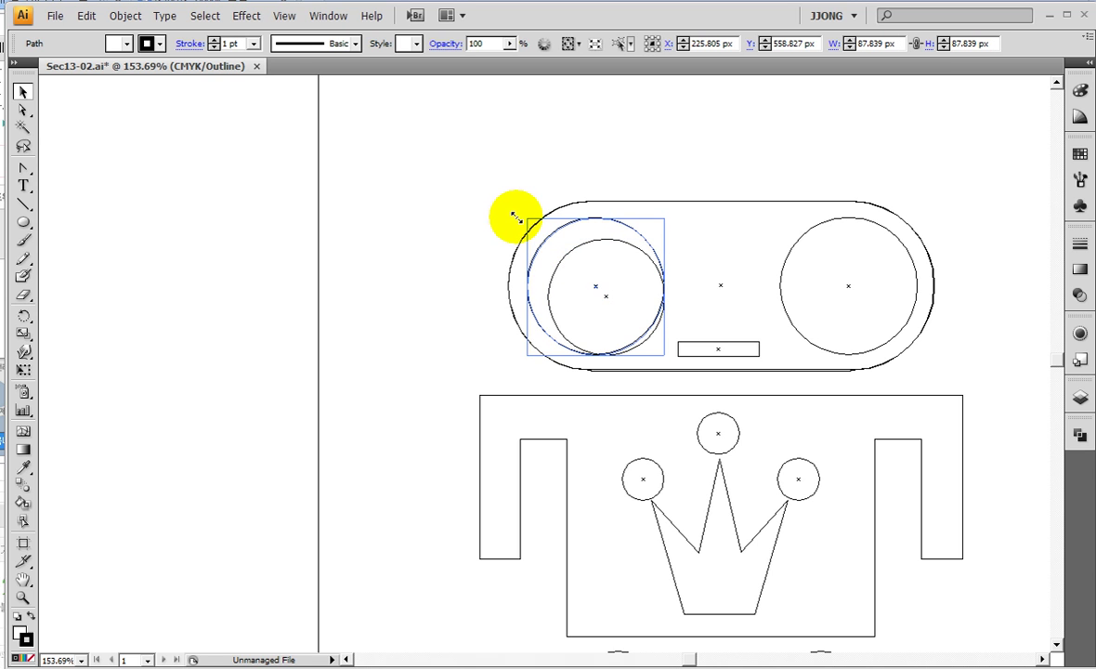
mouse_move(664, 354)
left_mouse_down()
mouse_move(644, 336)
mouse_move(663, 354)
left_mouse_up()
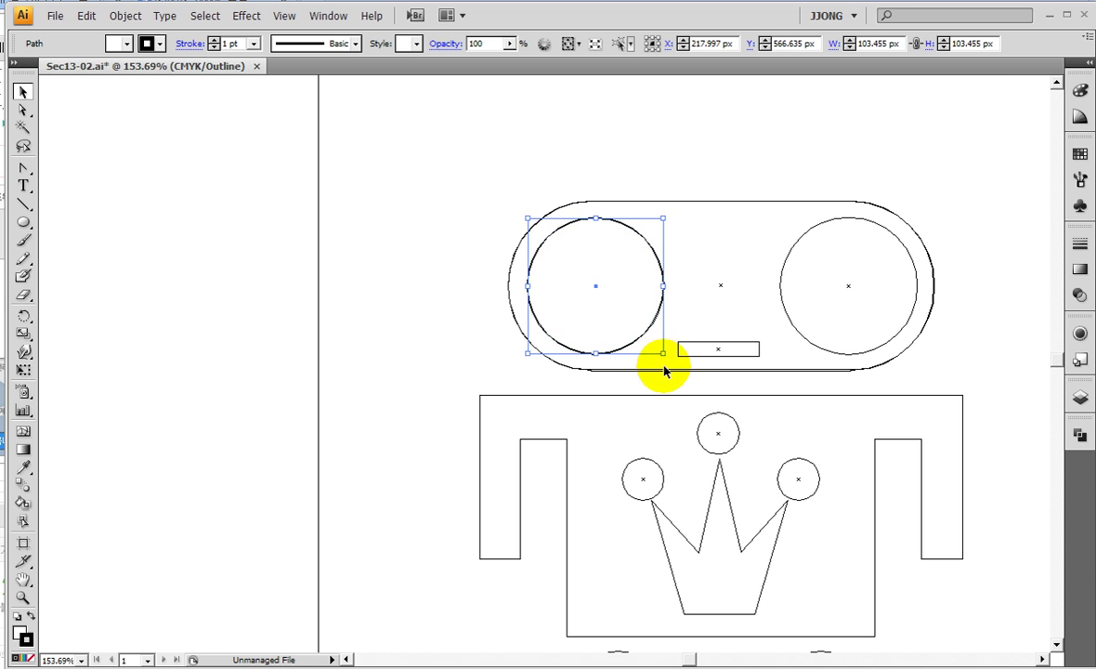
left_click_drag(351, 257, 78, 166)
left_click(23, 96)
left_click_drag(324, 198, 577, 197)
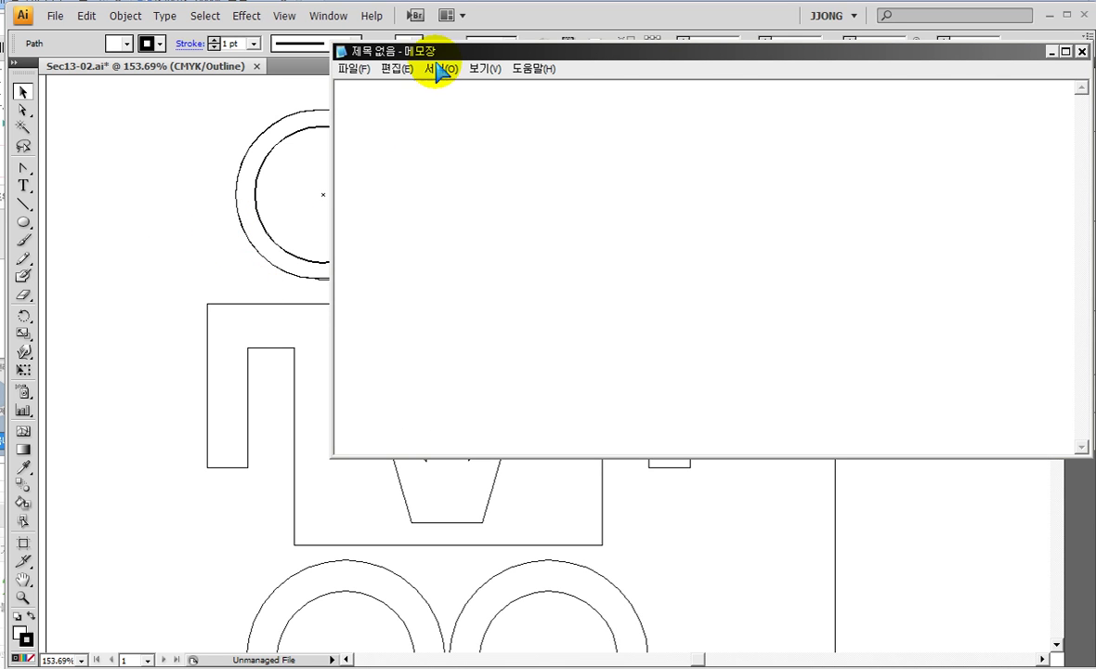
- Set Notepad's font size to 40
left_click(363, 122)
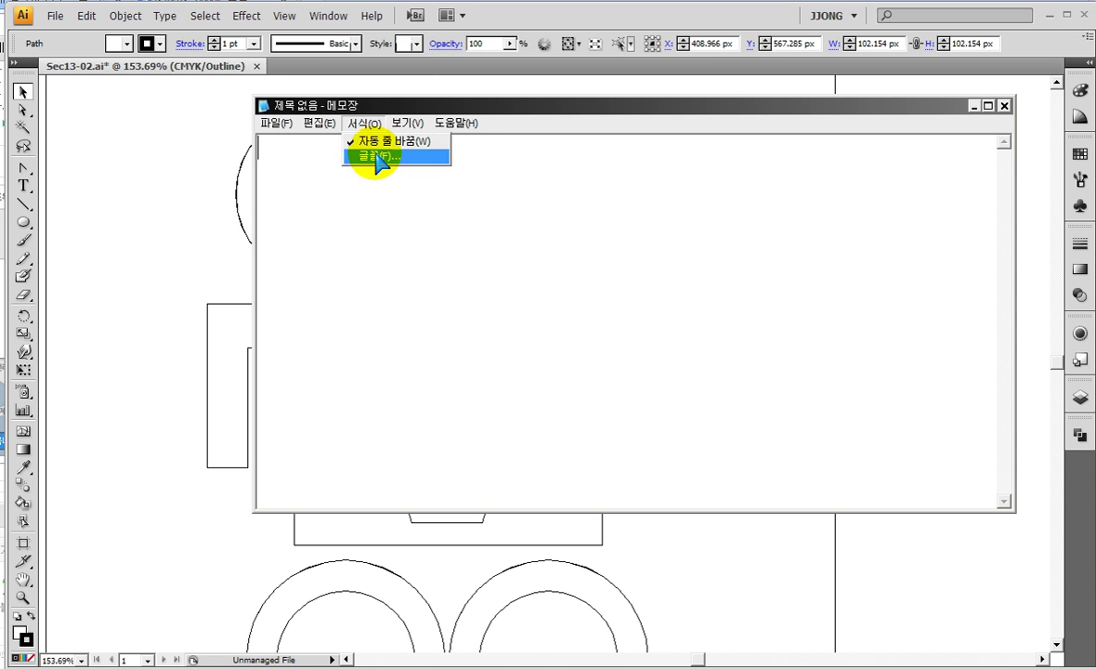
left_click(375, 156)
double_click(583, 251)
type("40")
key("Return")
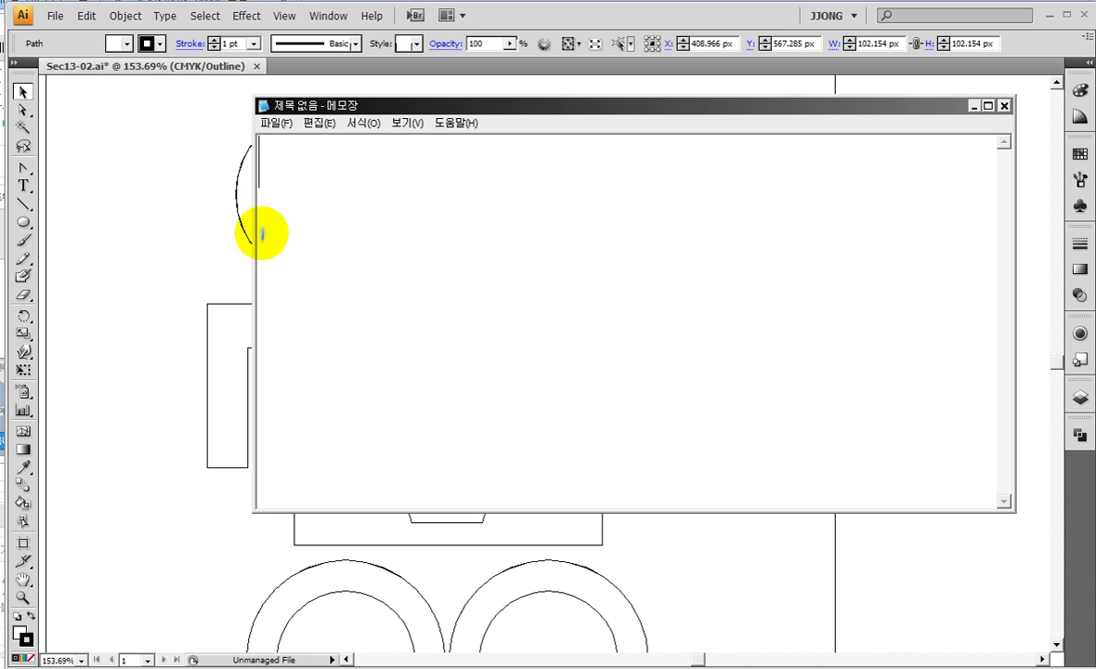
- Type the lines <alt>, -이동: and -크기변경: in the note
left_click(297, 177)
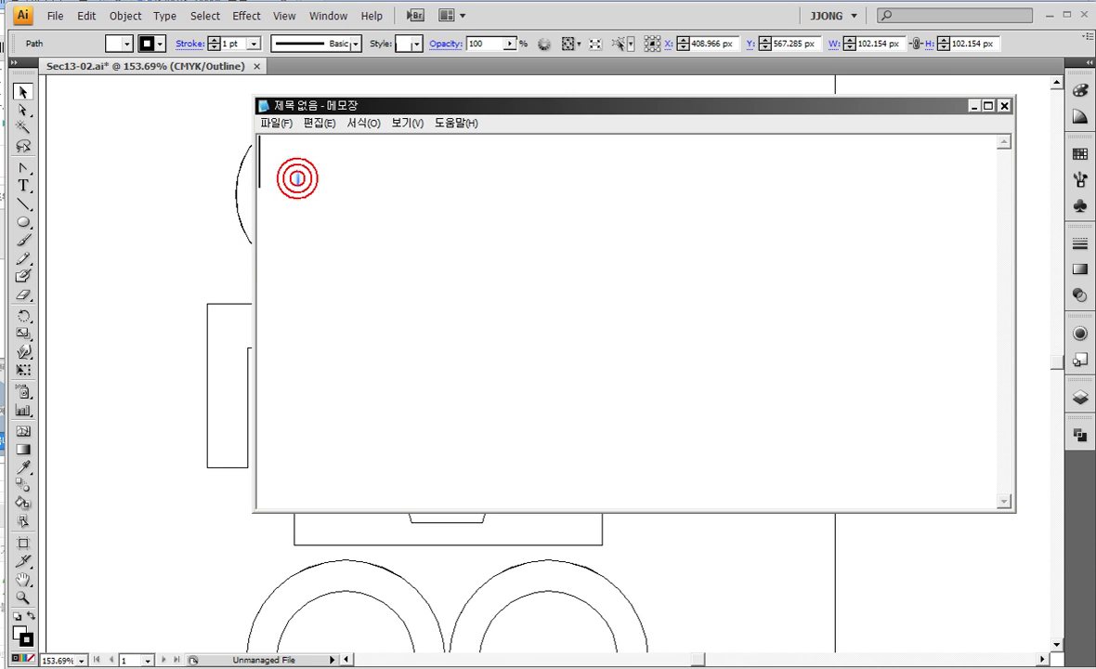
type("<alt>")
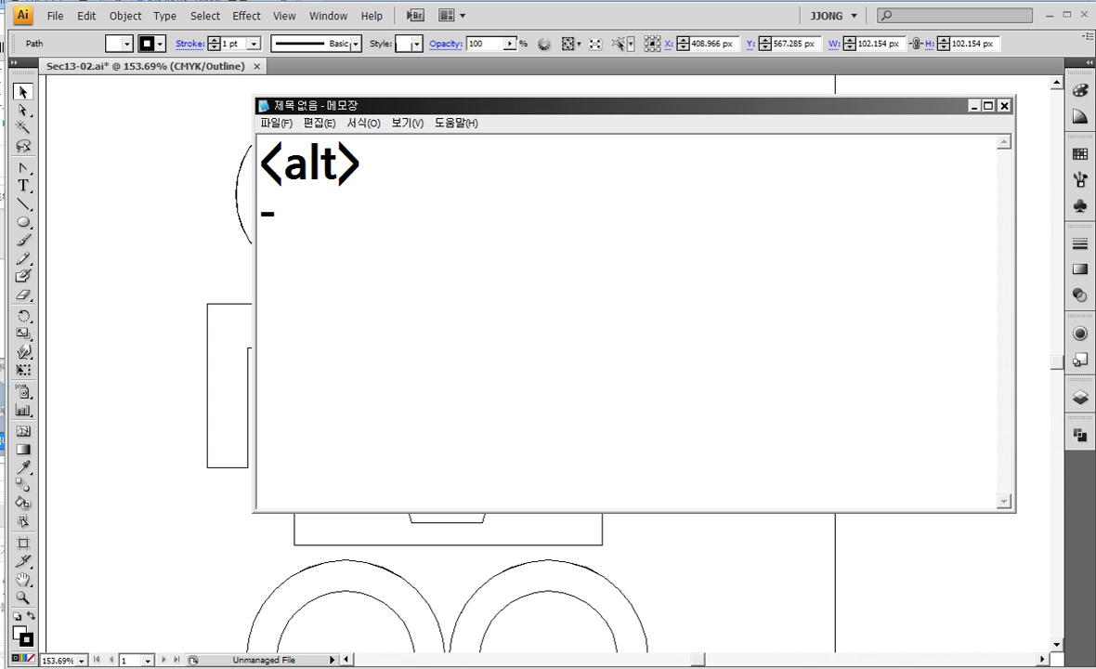
type("dl")
key("BackSpace")
type("이동:")
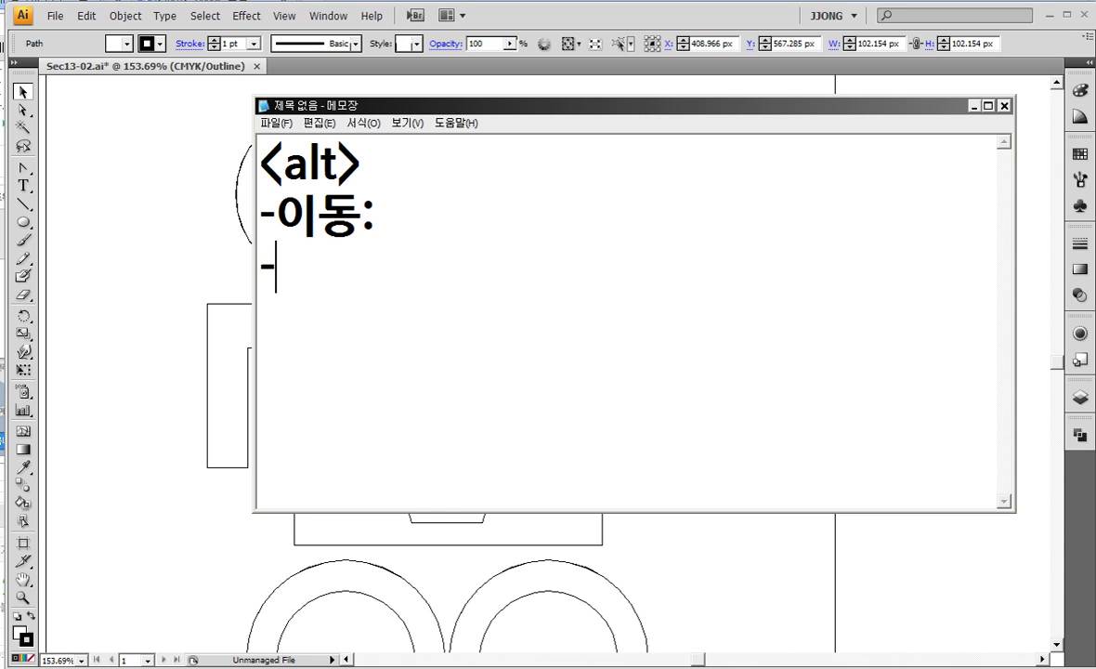
type("모양수저")
key("BackSpace")
key("BackSpace")
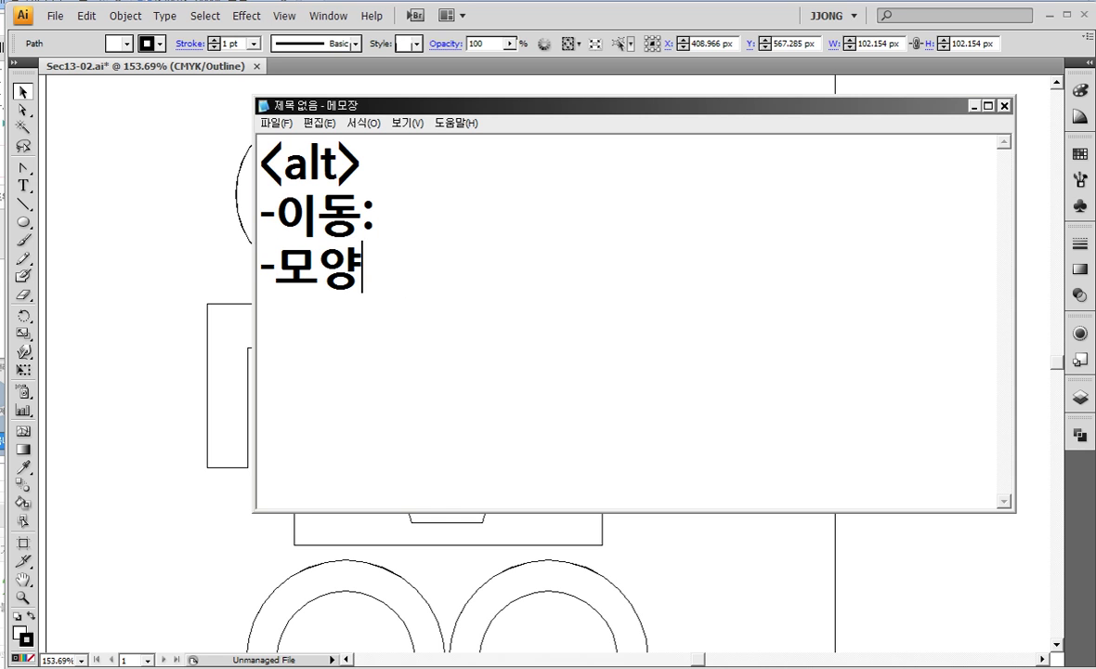
key("BackSpace")
key("BackSpace")
type("크기변경:")
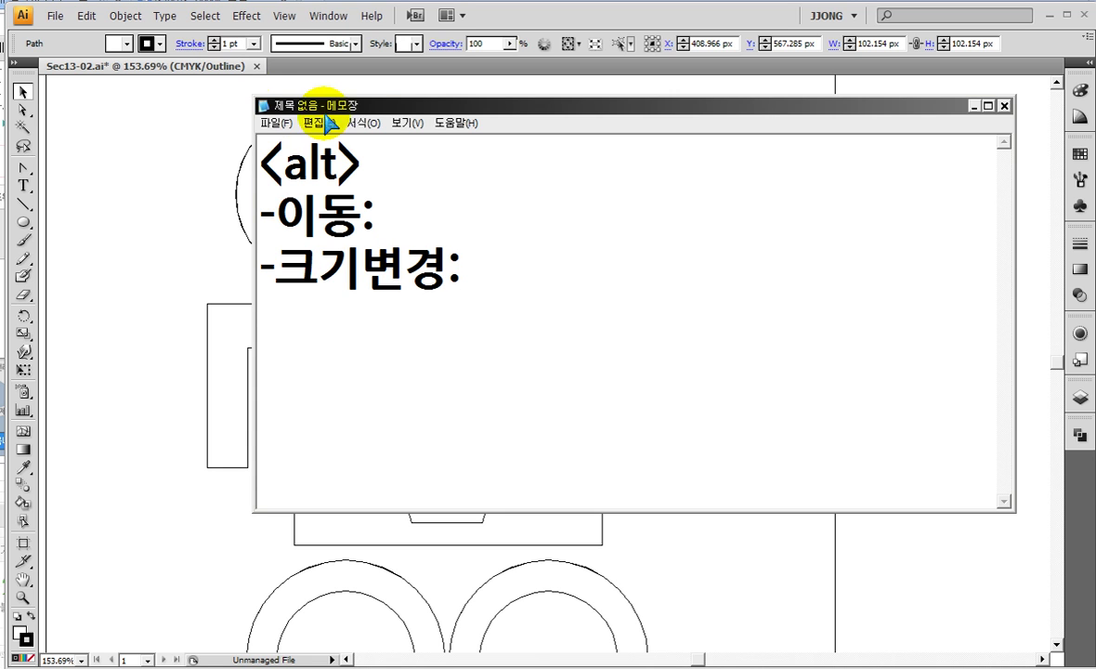
- Reopen Notepad's Font dialog and change the font size again
left_click(361, 124)
left_click(379, 156)
left_click(591, 252)
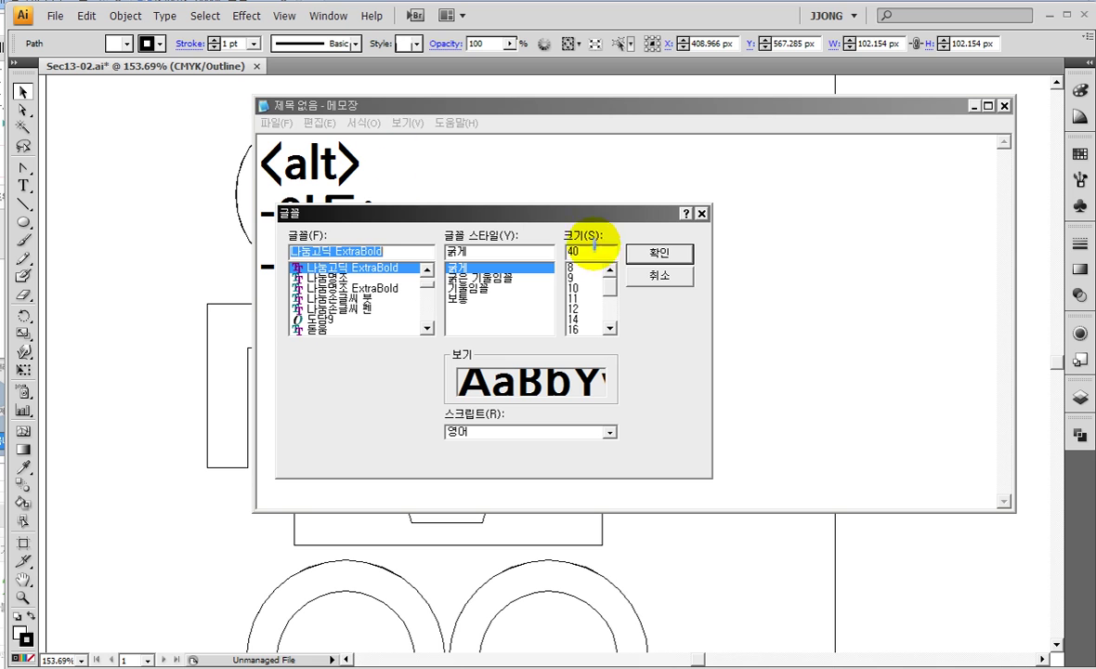
type("9")
key("Return")
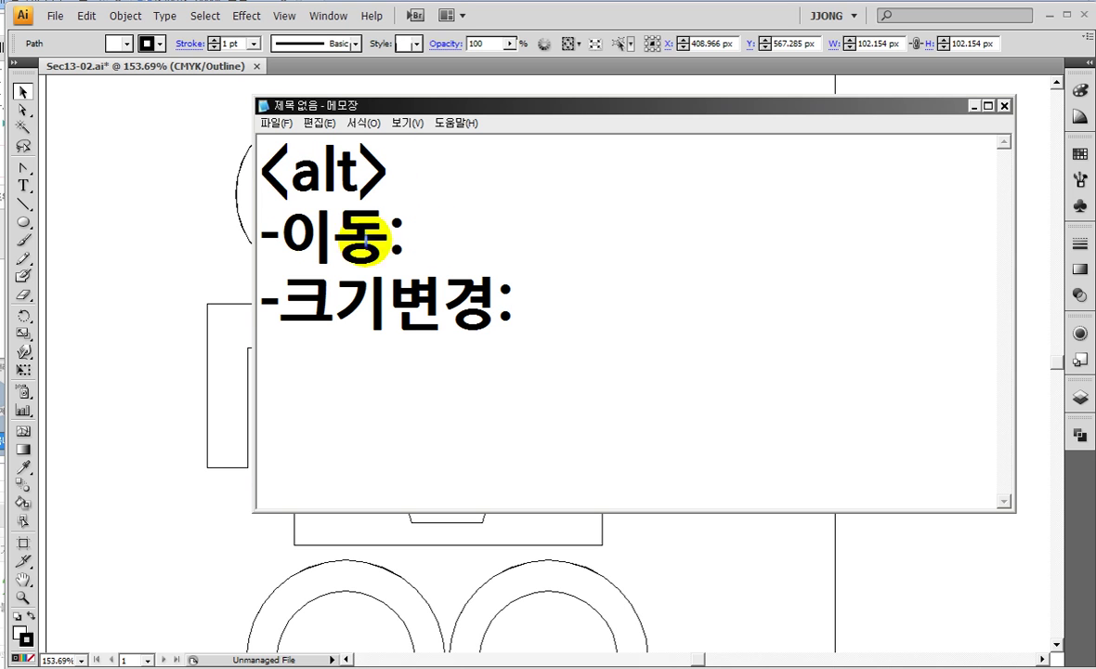
- Change the heading to <alt 기능> and add 복사 after -이동:
left_click(372, 173)
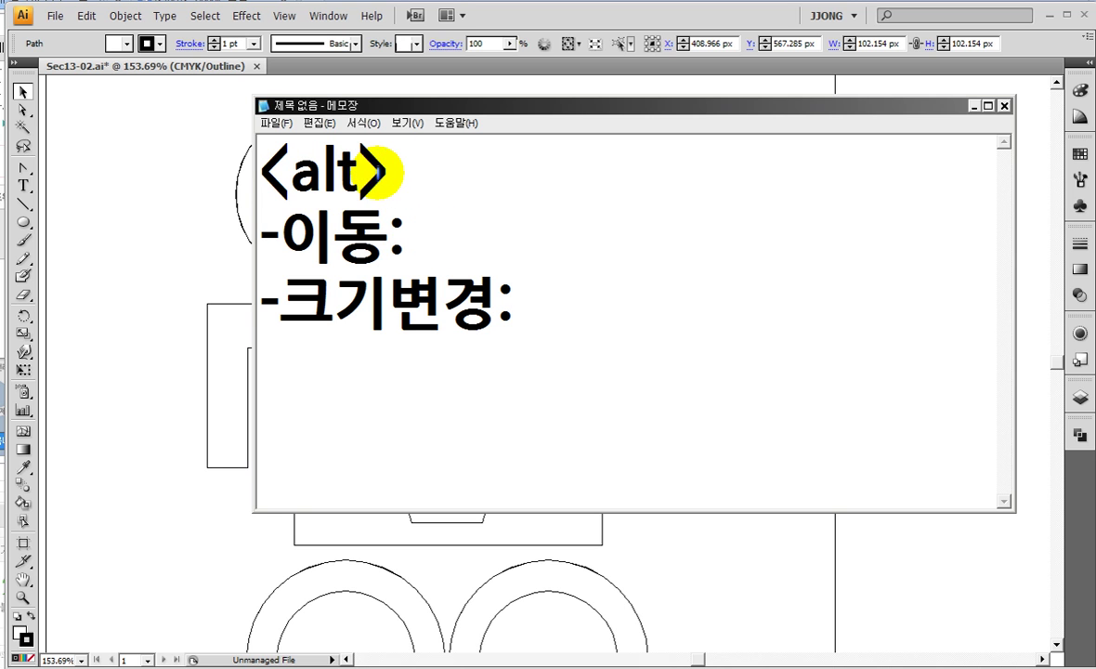
type("기능")
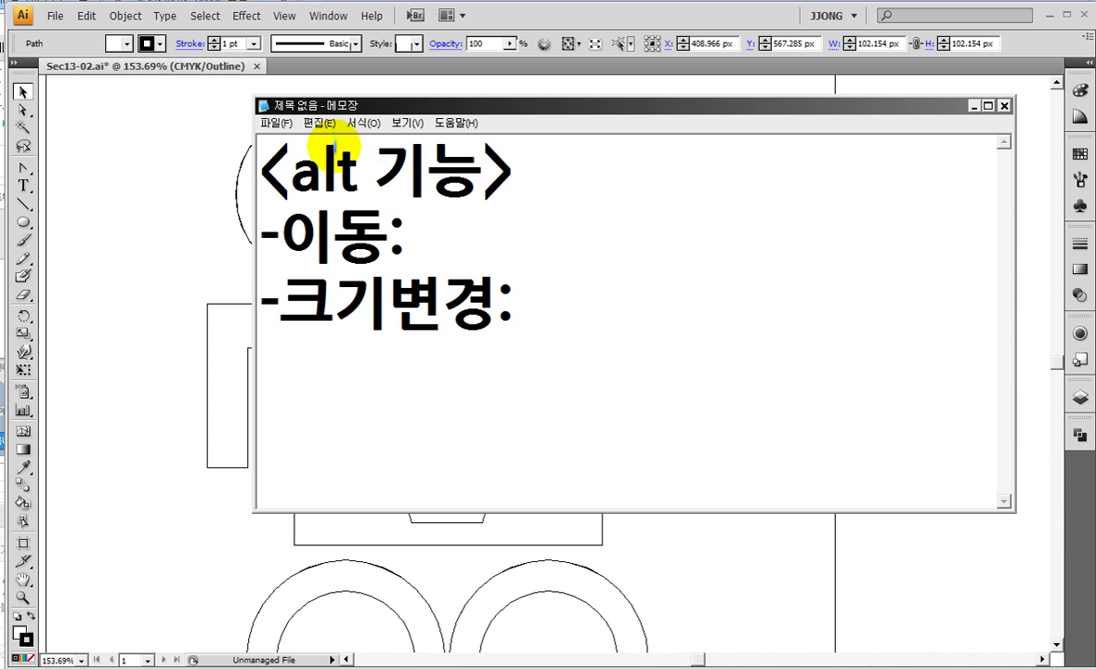
left_click(480, 248)
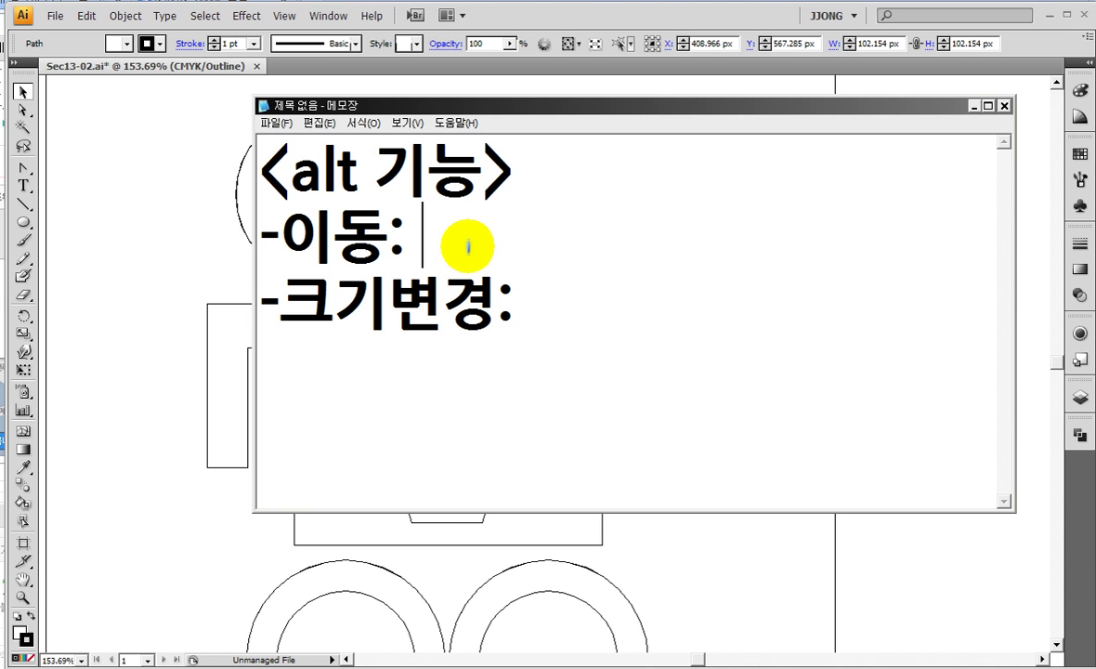
type("q")
key("BackSpace")
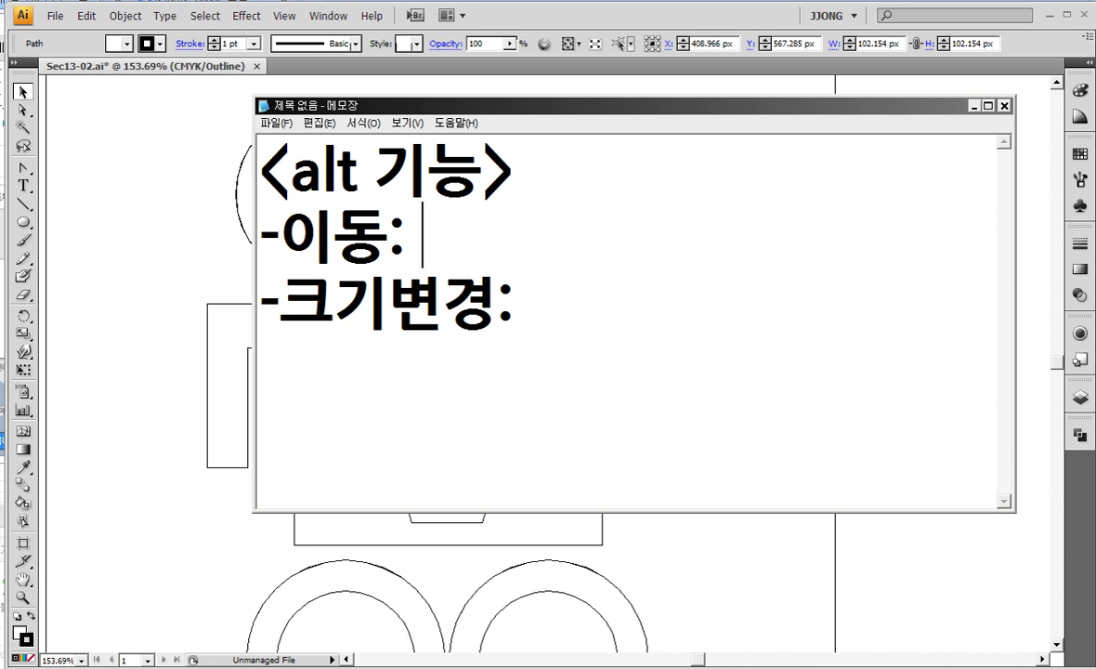
type("복사")
- Rewrite the third line as -모양형성: 중심
left_click(502, 310)
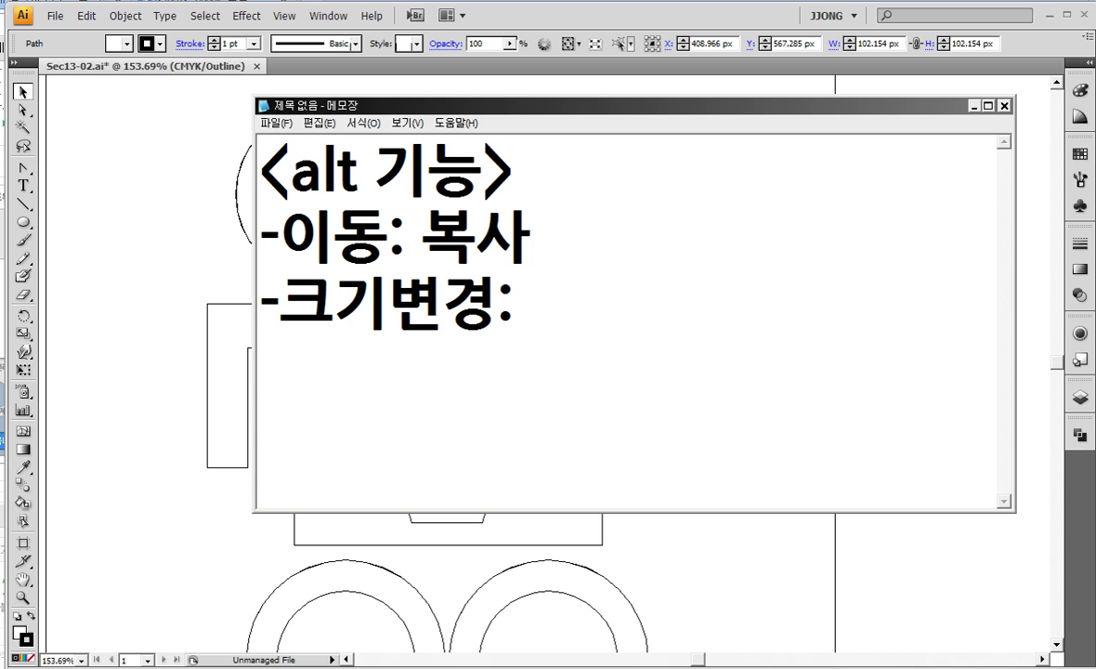
left_click(574, 322)
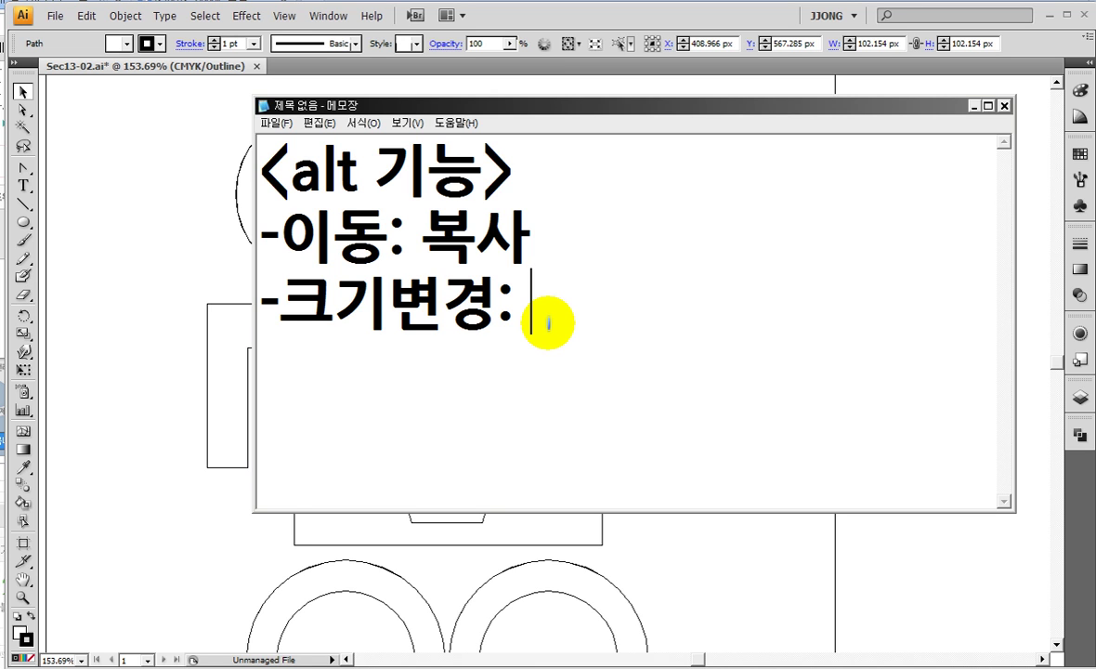
type("중심")
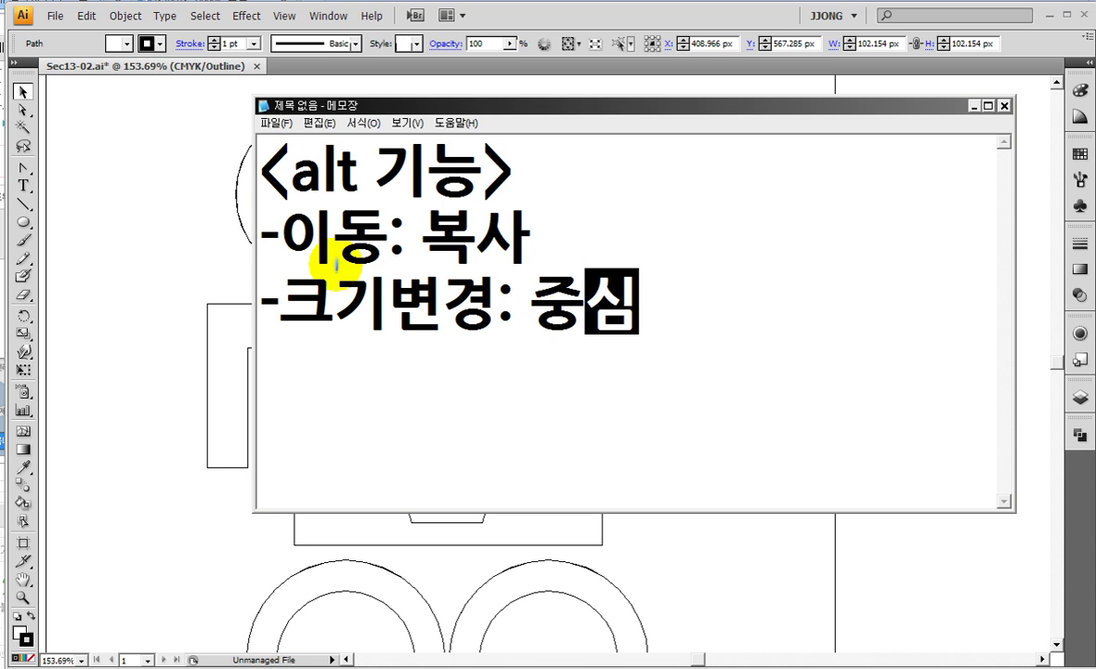
left_click_drag(278, 306, 641, 311)
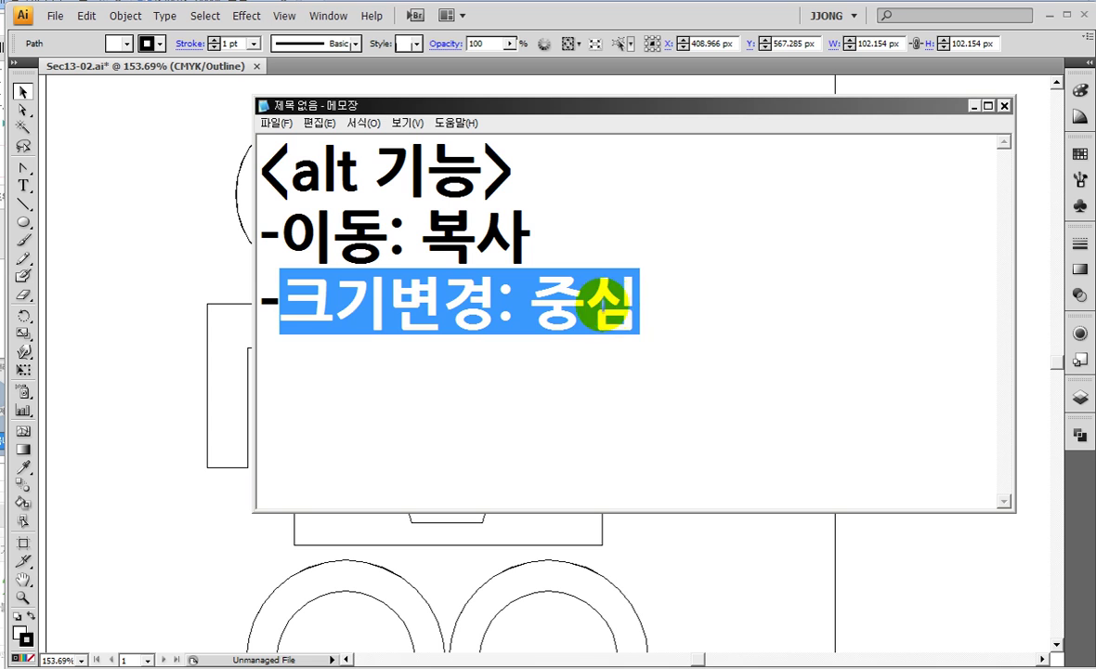
type("머")
key("BackSpace")
type("모양")
type("혀형성:")
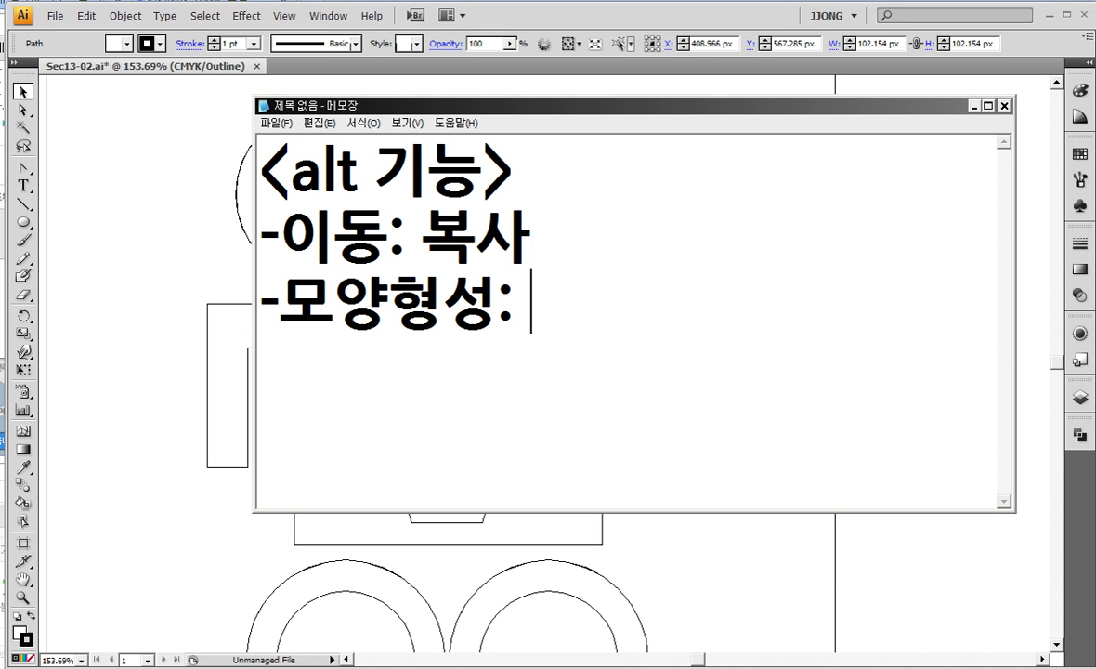
type(" wnd")
key("BackSpace")
key("BackSpace")
key("BackSpace")
type("wn")
key("BackSpace")
key("BackSpace")
key("Hangul")
type("중ㅅ심")
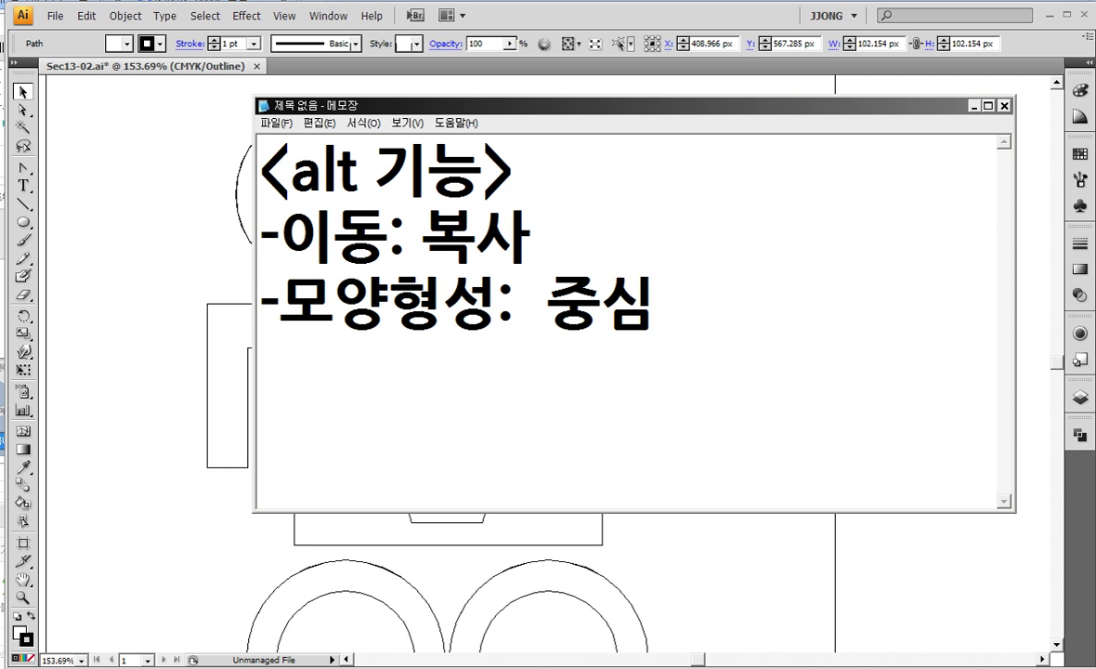
left_click(155, 216)
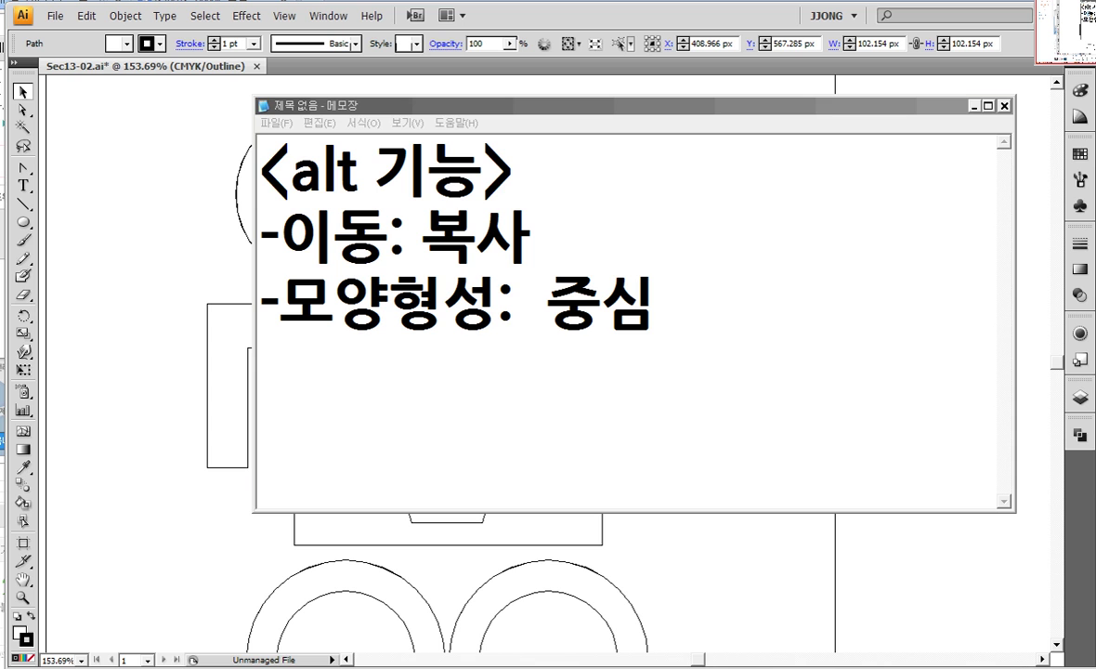
mouse_move(443, 341)
left_mouse_down()
mouse_move(433, 383)
mouse_move(755, 563)
left_mouse_up()
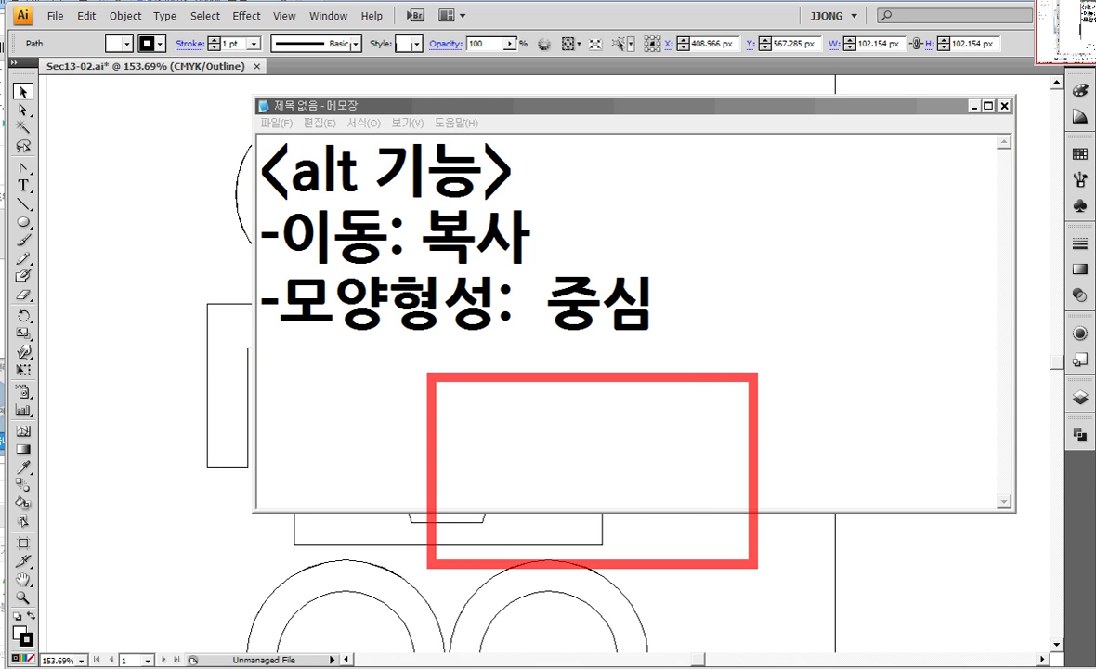
left_click_drag(582, 459, 729, 554)
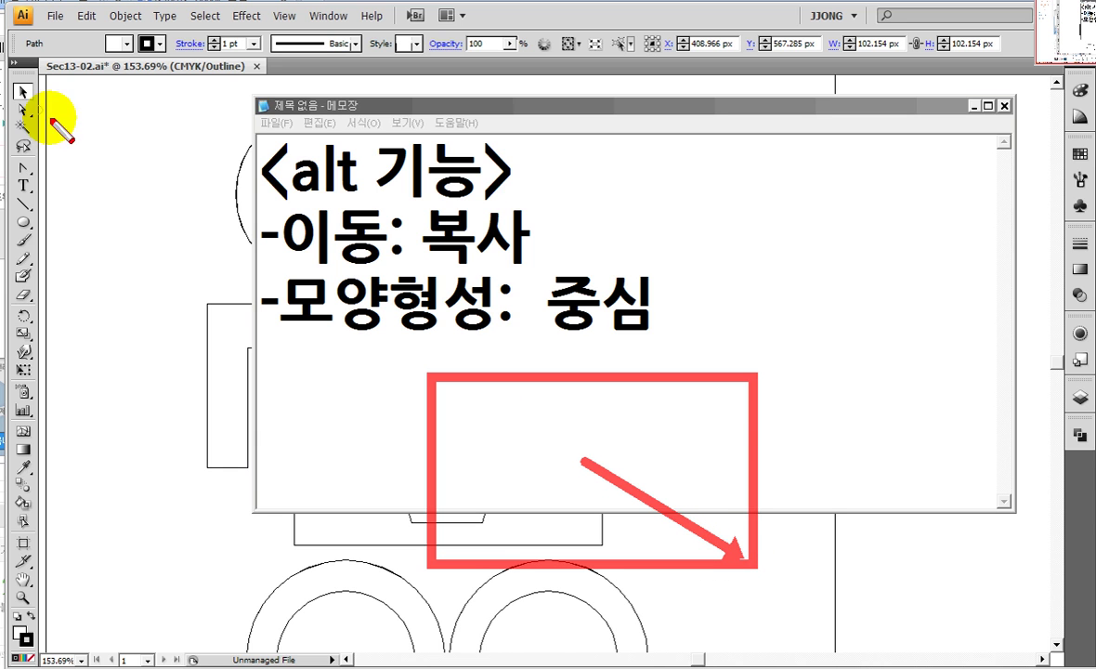
left_click_drag(560, 451, 591, 489)
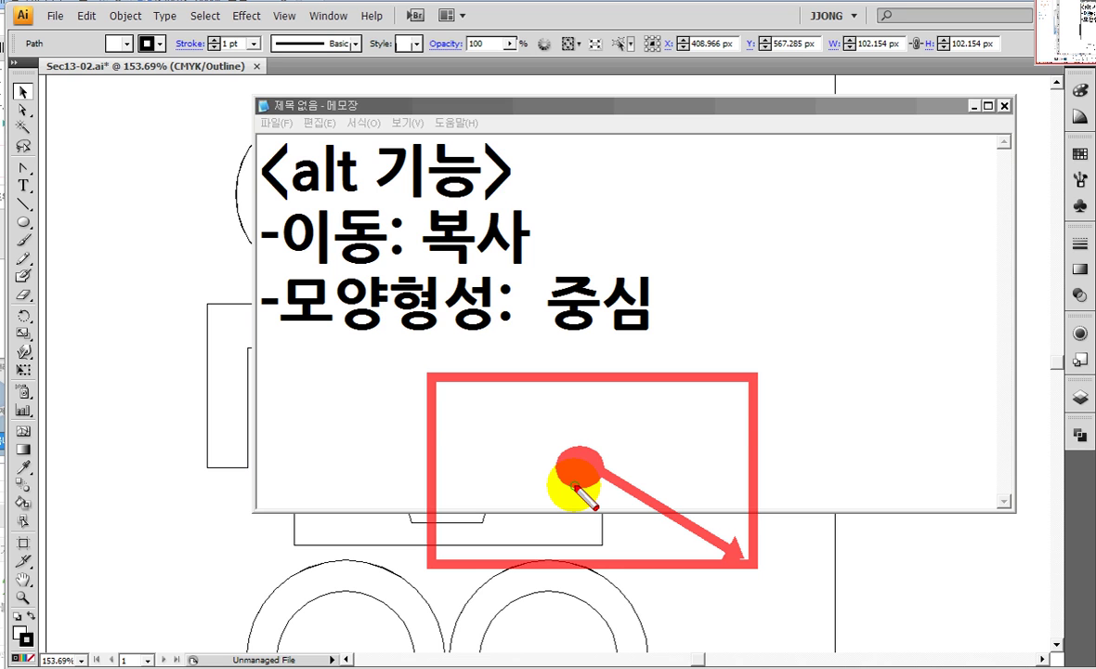
key("Escape")
- Replace alt with shift in the heading and 복사 with 수평/수직/45도 각도
left_click_drag(359, 171, 293, 172)
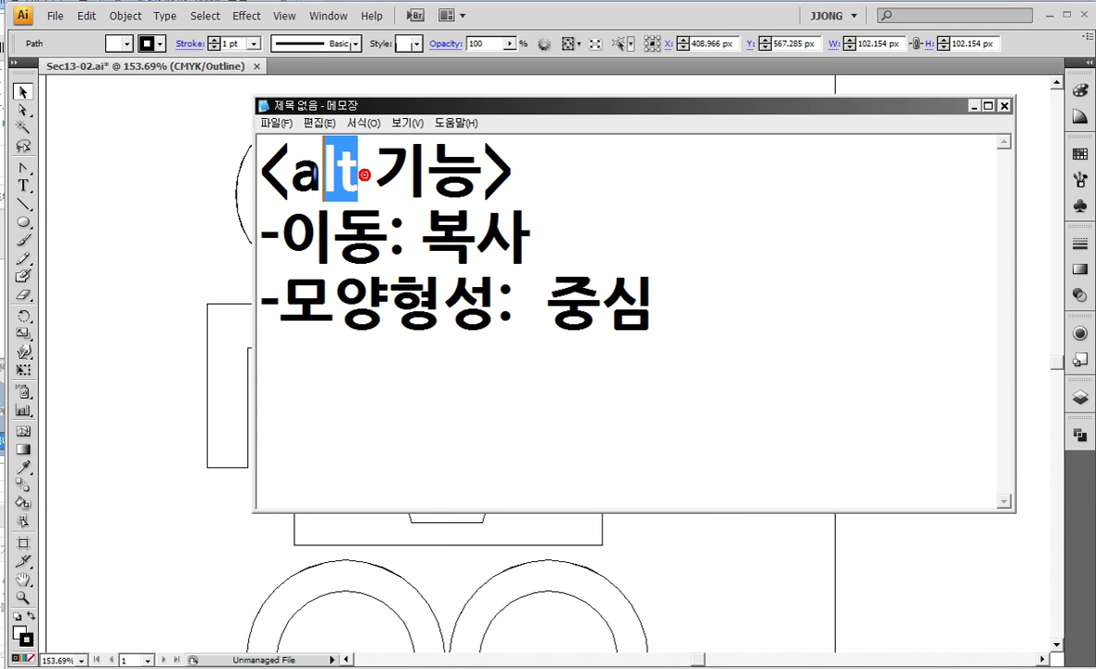
type("shift")
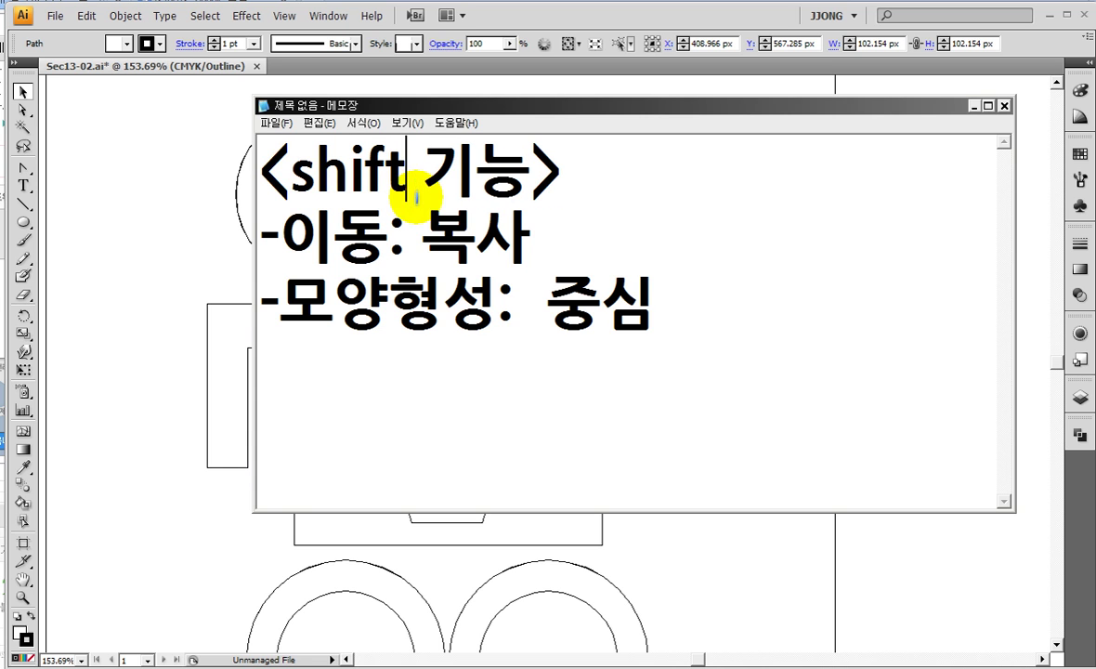
double_click(425, 243)
type("tj")
key("BackSpace")
key("BackSpace")
type("수평/수직")
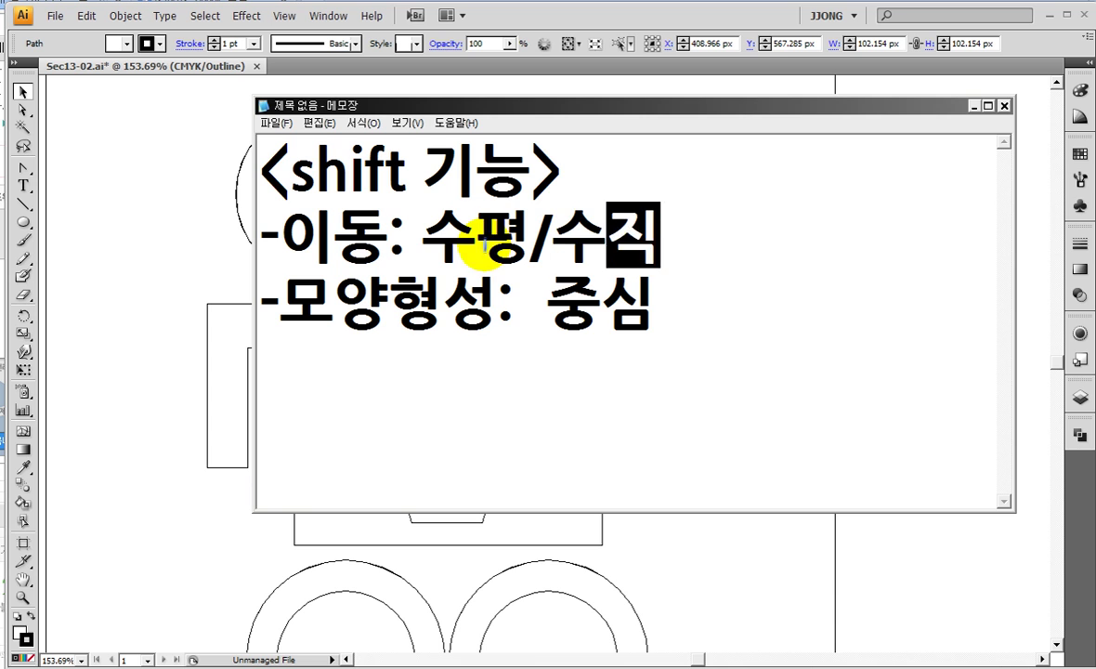
type("/45")
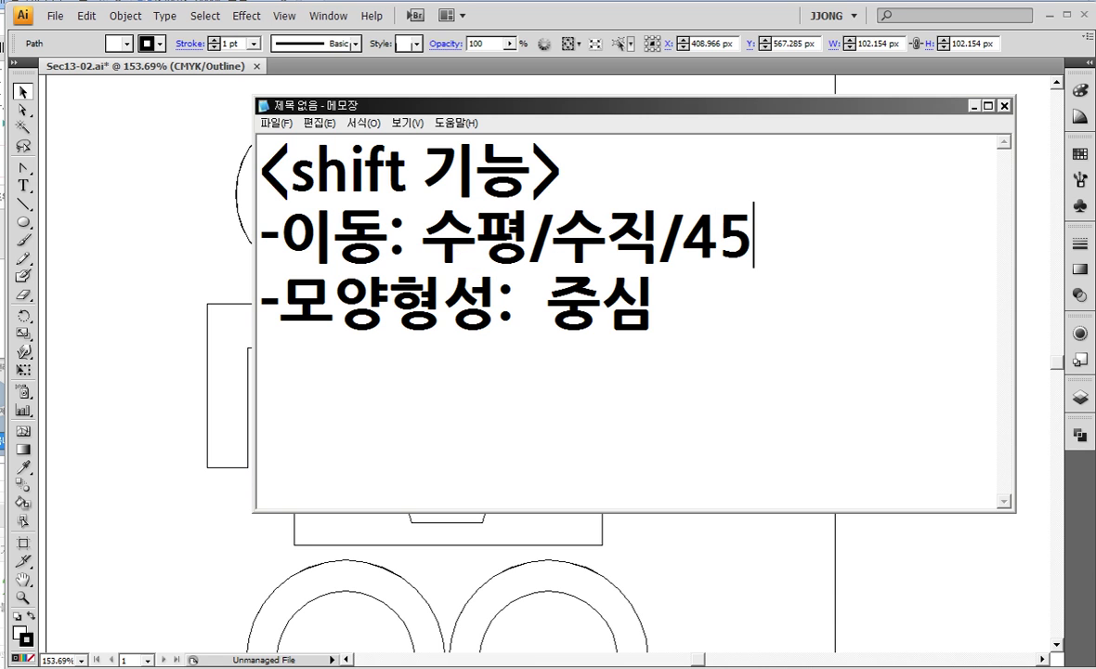
type("도 각도")
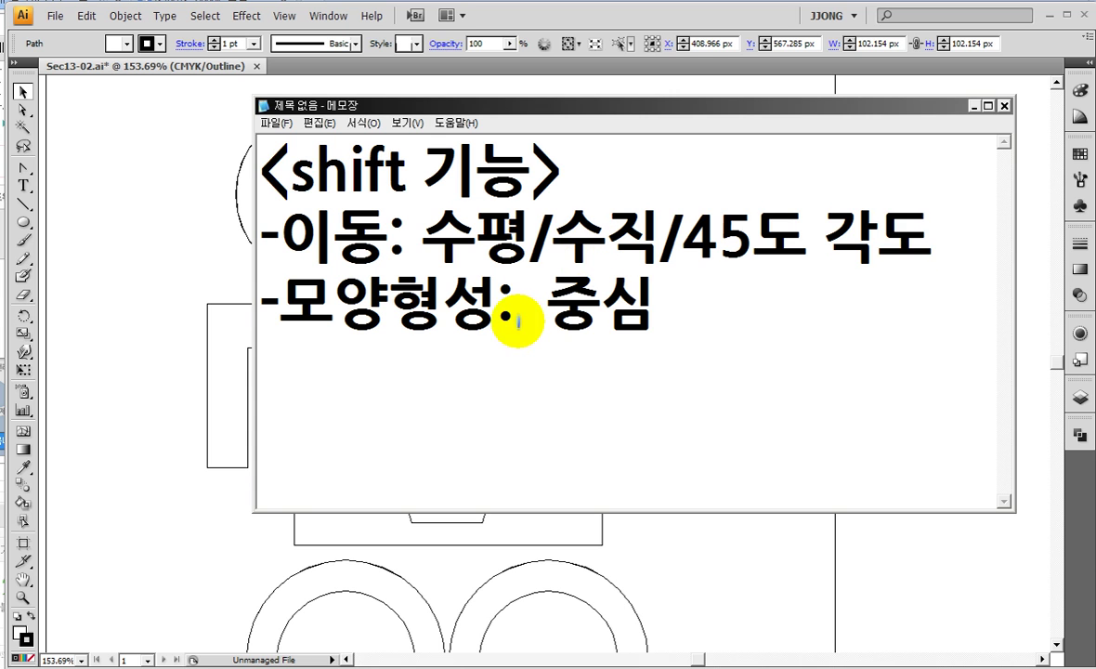
- Replace 중심 with 배율유지(가로세로 and minimize Notepad
left_click_drag(524, 296, 632, 299)
type("배율유지")
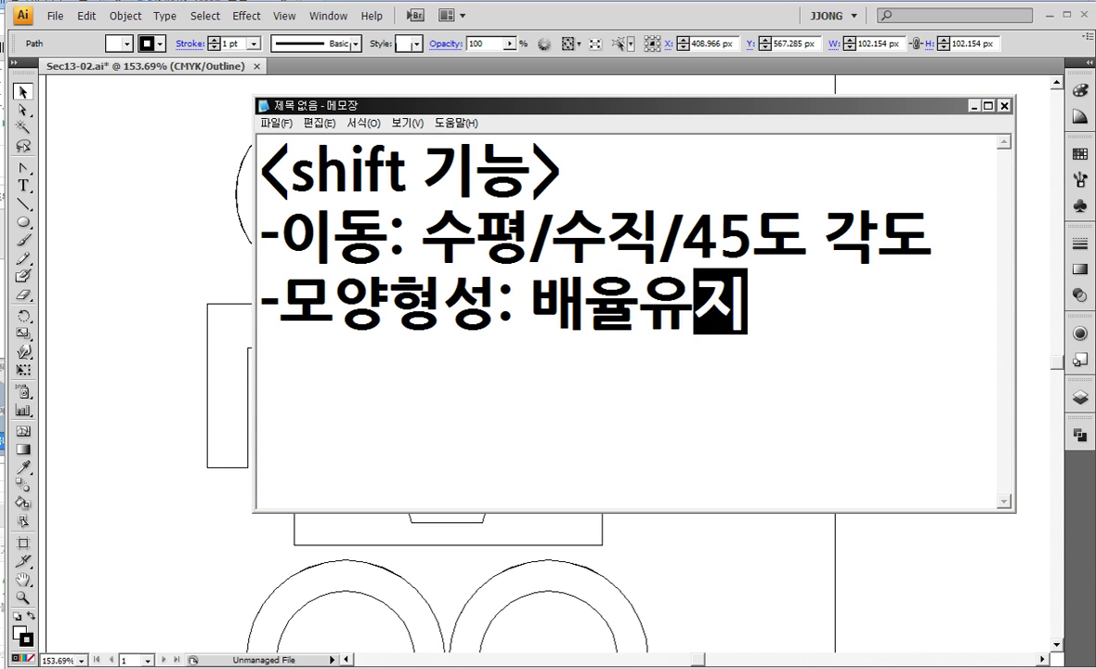
type("(")
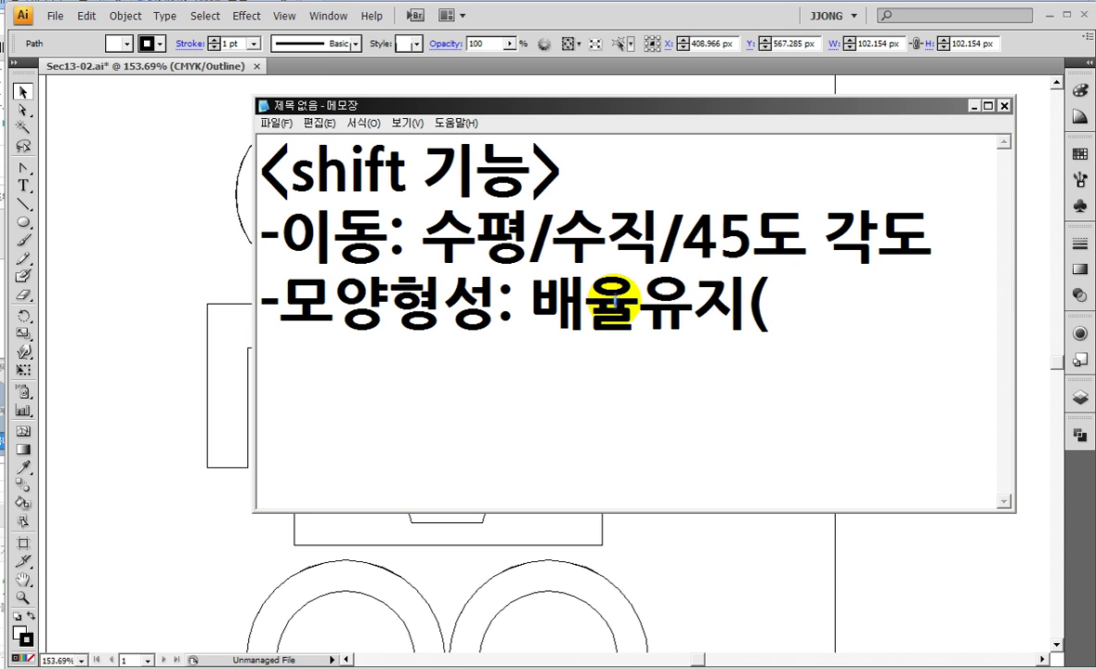
type("rk")
key("BackSpace")
key("BackSpace")
type("가로세로")
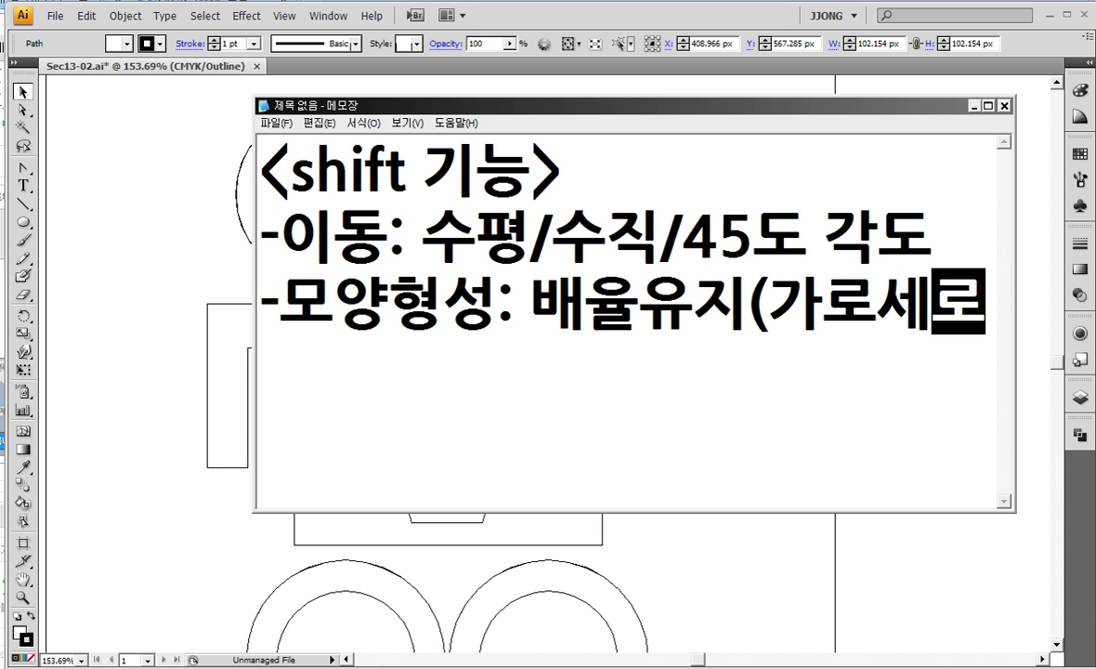
left_click(186, 154)
scroll(262, 319, "down", 2)
scroll(279, 304, "up", 3)
scroll(363, 294, "down", 1)
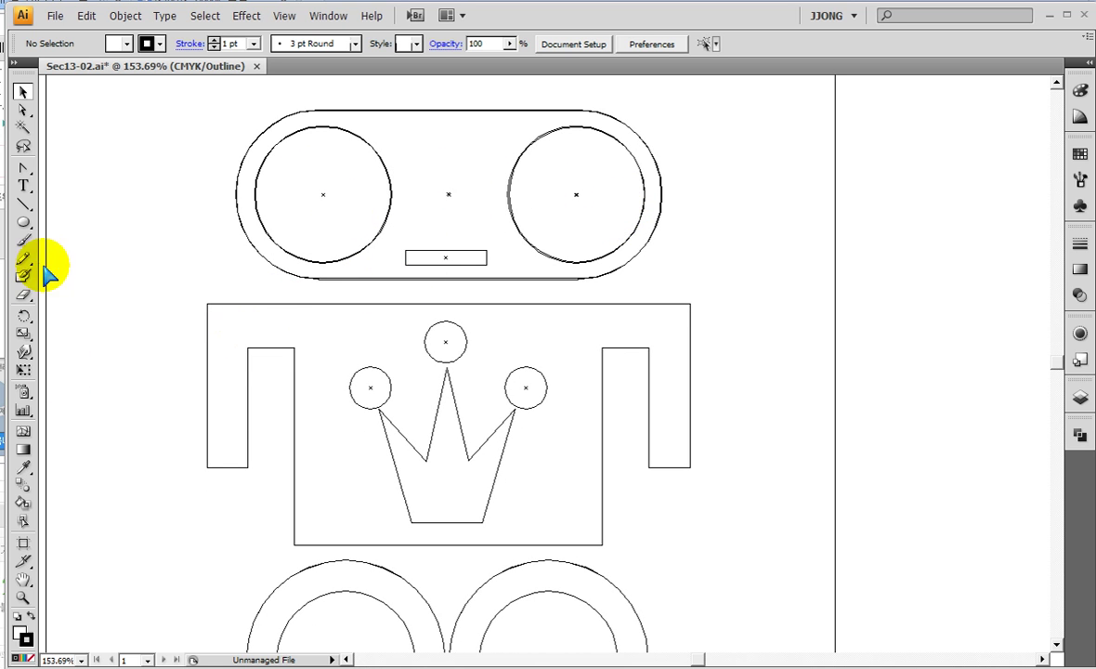
- Zoom in on the mouth and trace a 61.333 × 11.333 px rectangle over it
left_click_drag(24, 221, 73, 225)
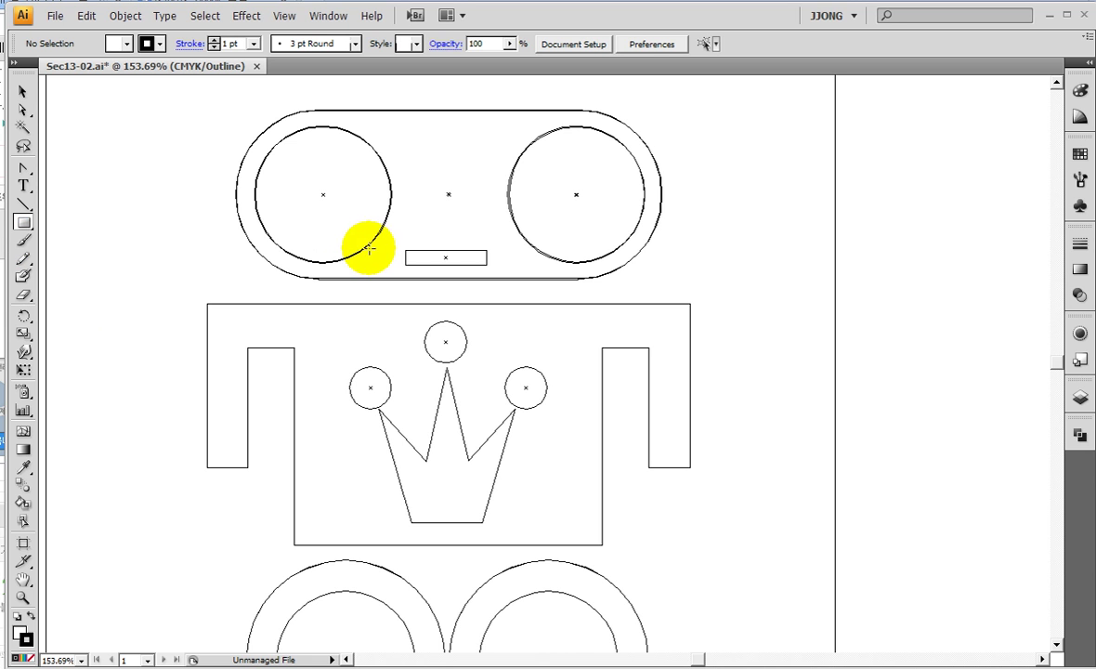
left_click(402, 249)
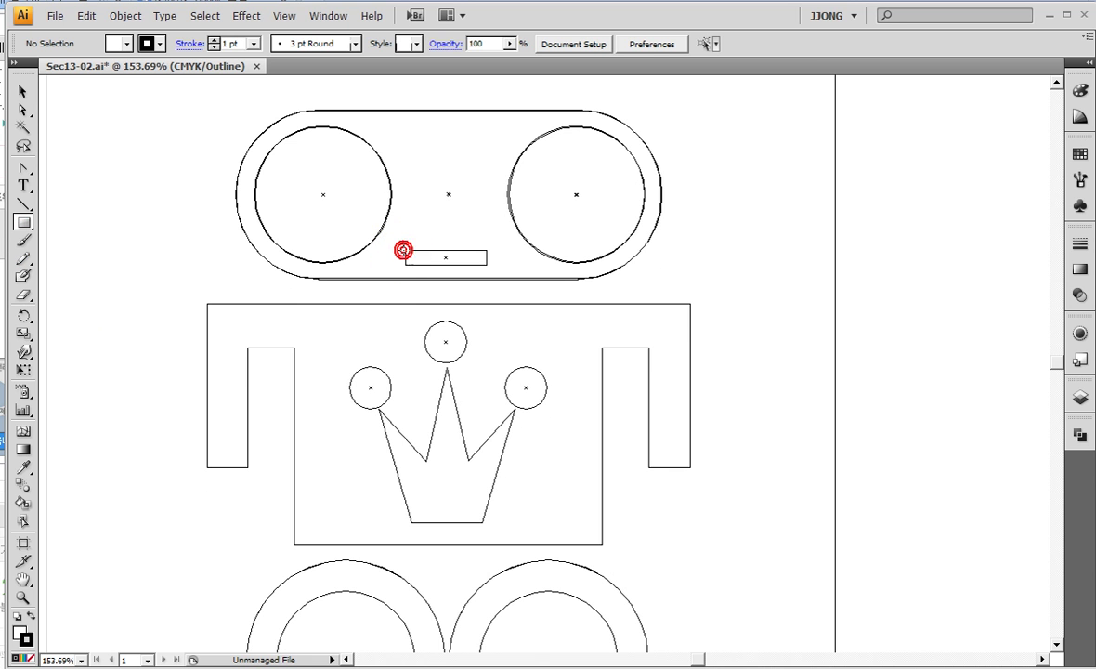
key("Escape")
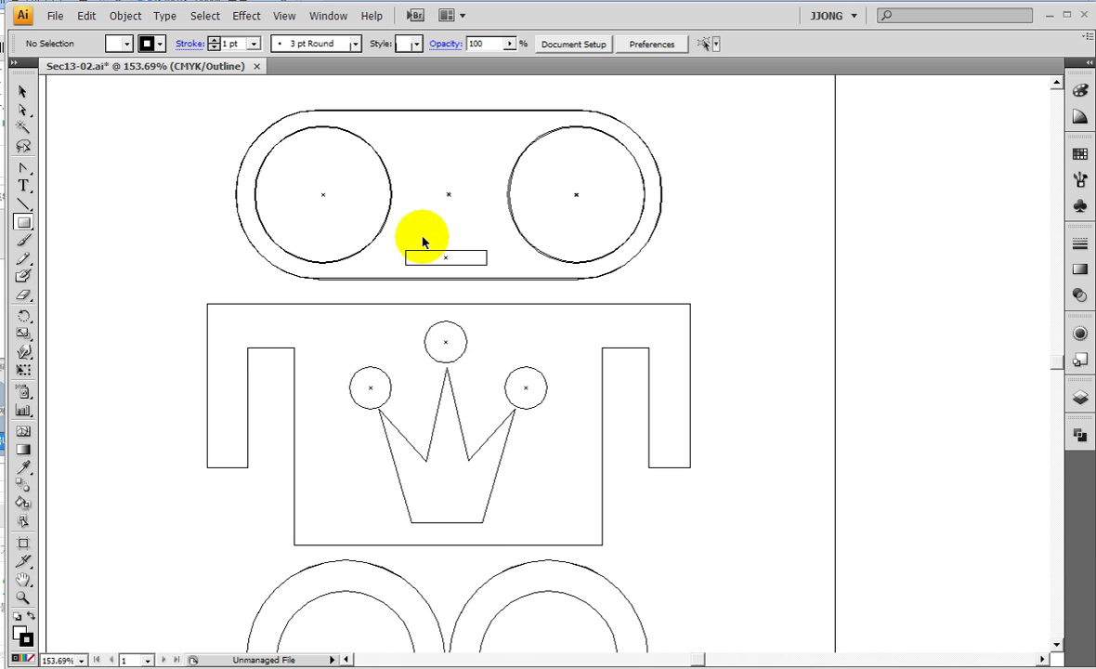
key("ctrl+equal")
key("ctrl+equal")
scroll(379, 247, "up", 2)
scroll(379, 247, "left", 2)
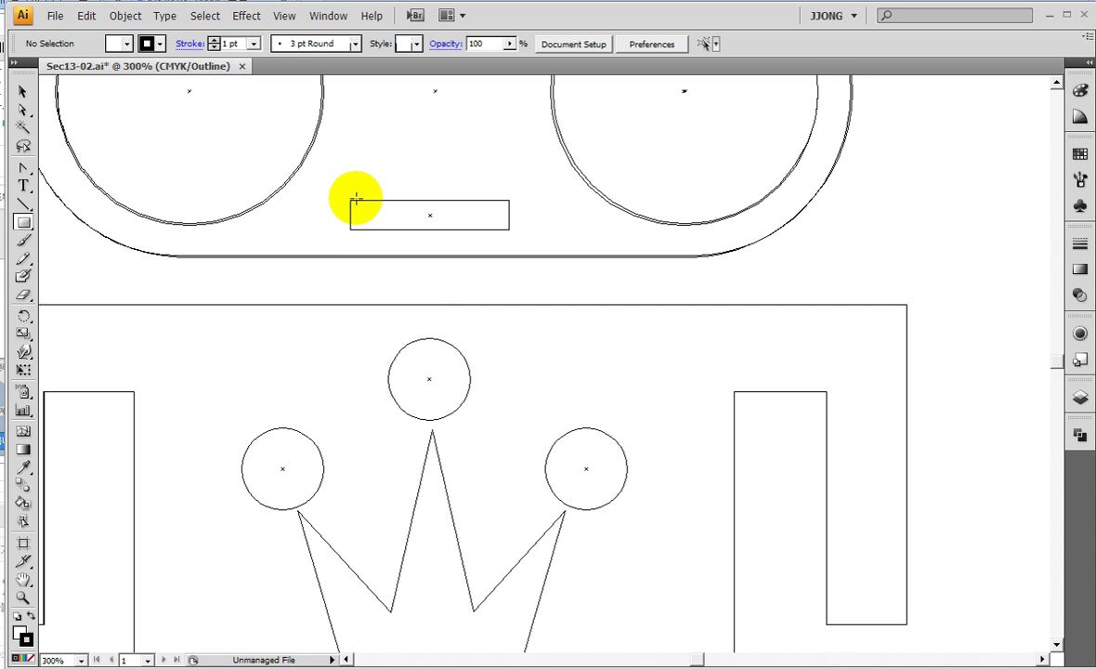
left_click_drag(350, 200, 509, 228)
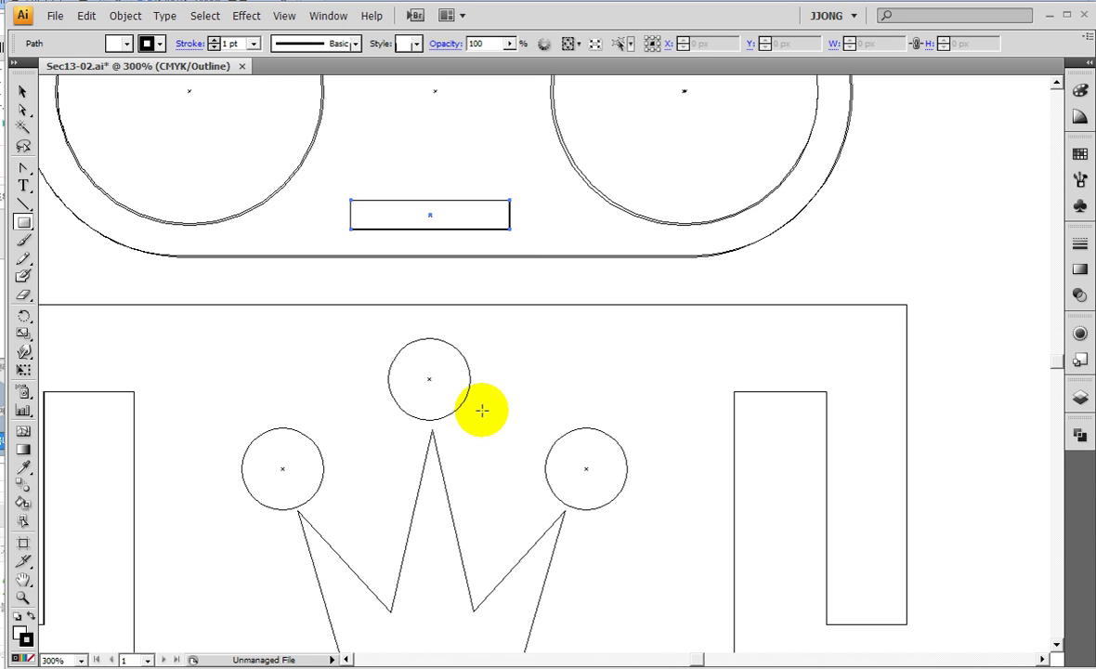
- Zoom out, marquee-zoom onto the crown and body area, and select the Pen tool
key("ctrl+minus")
key("ctrl+minus")
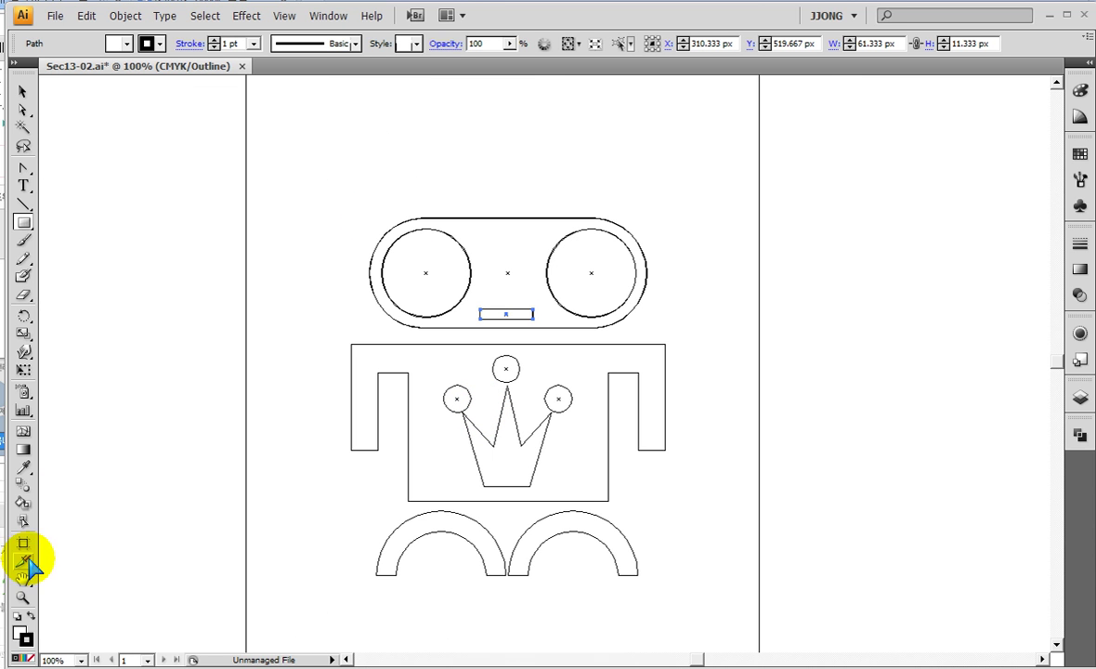
left_click(23, 598)
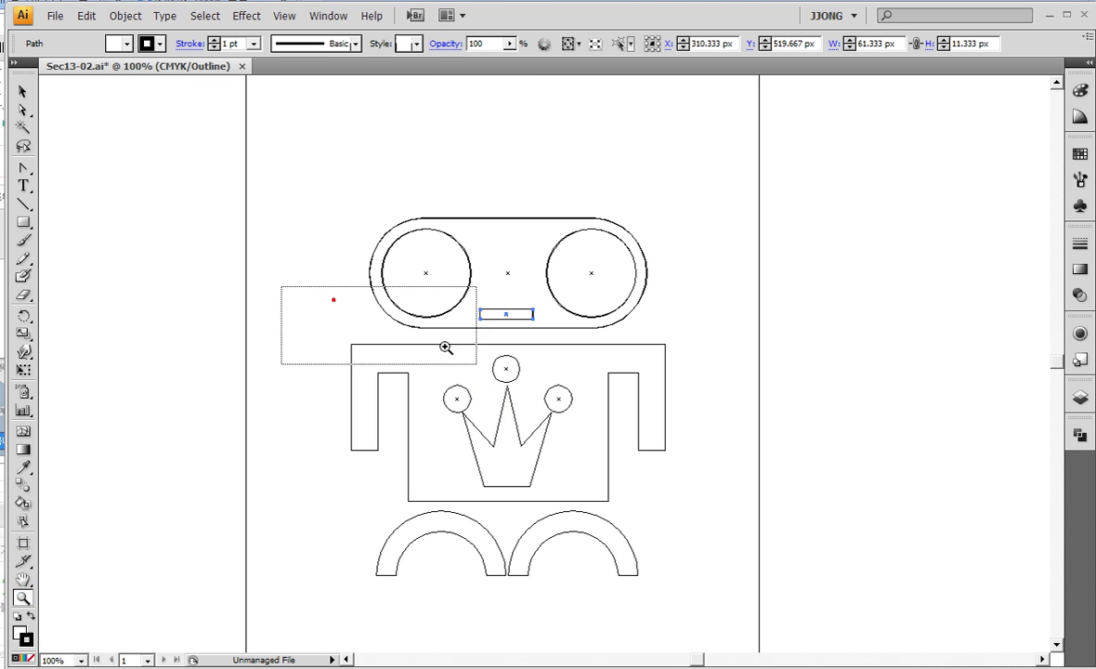
left_click_drag(330, 299, 790, 645)
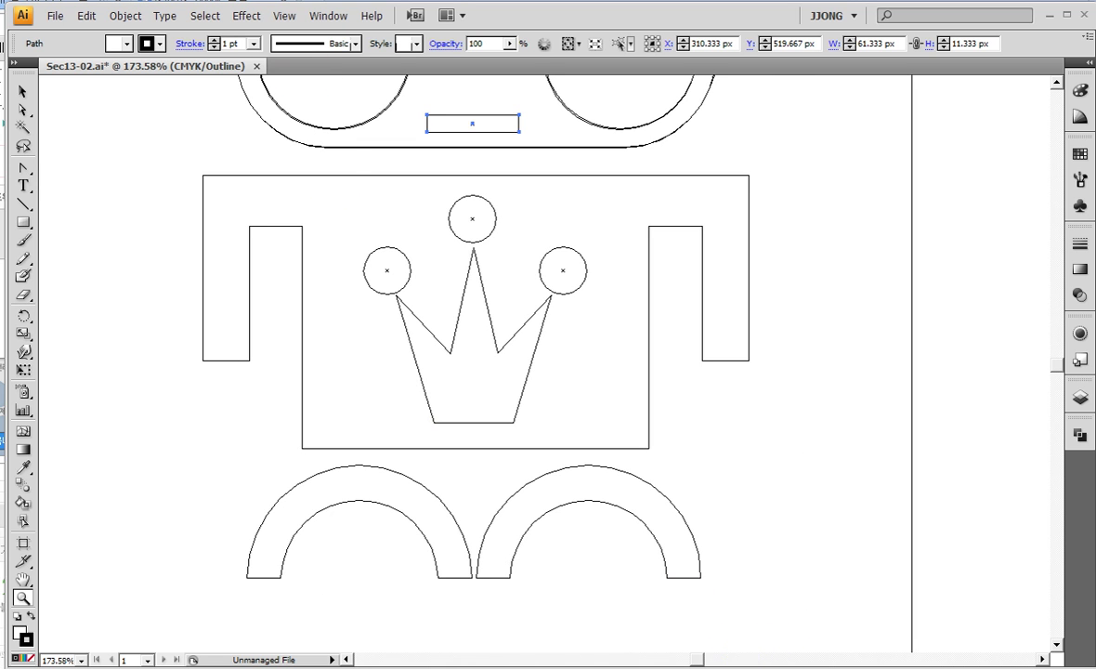
left_click_drag(23, 166, 69, 167)
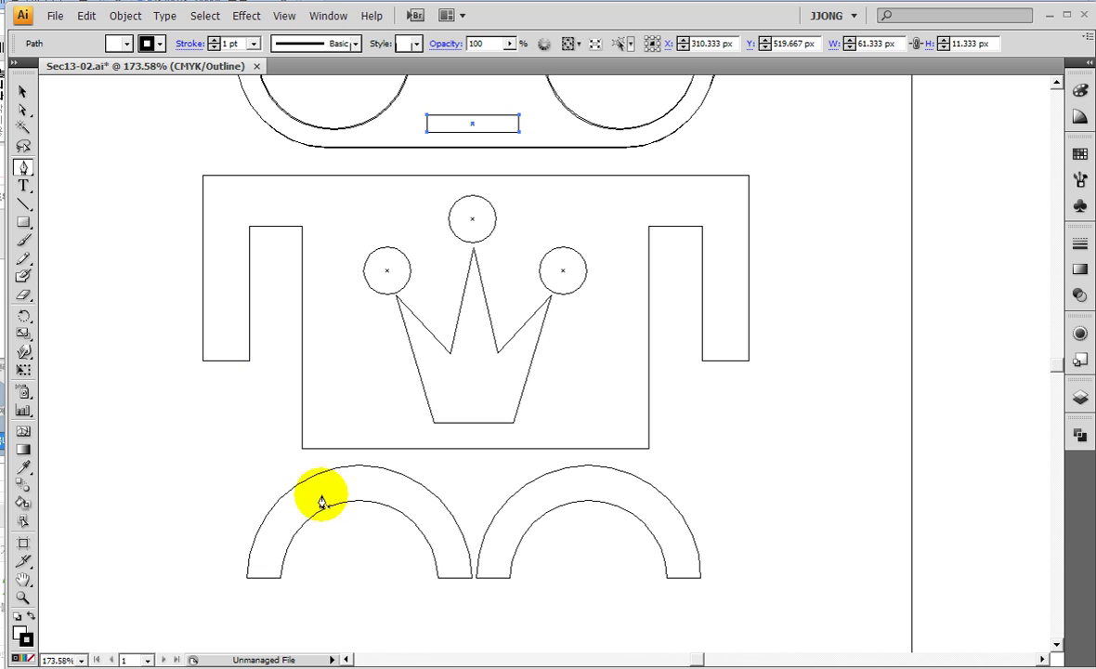
key("alt+Tab")
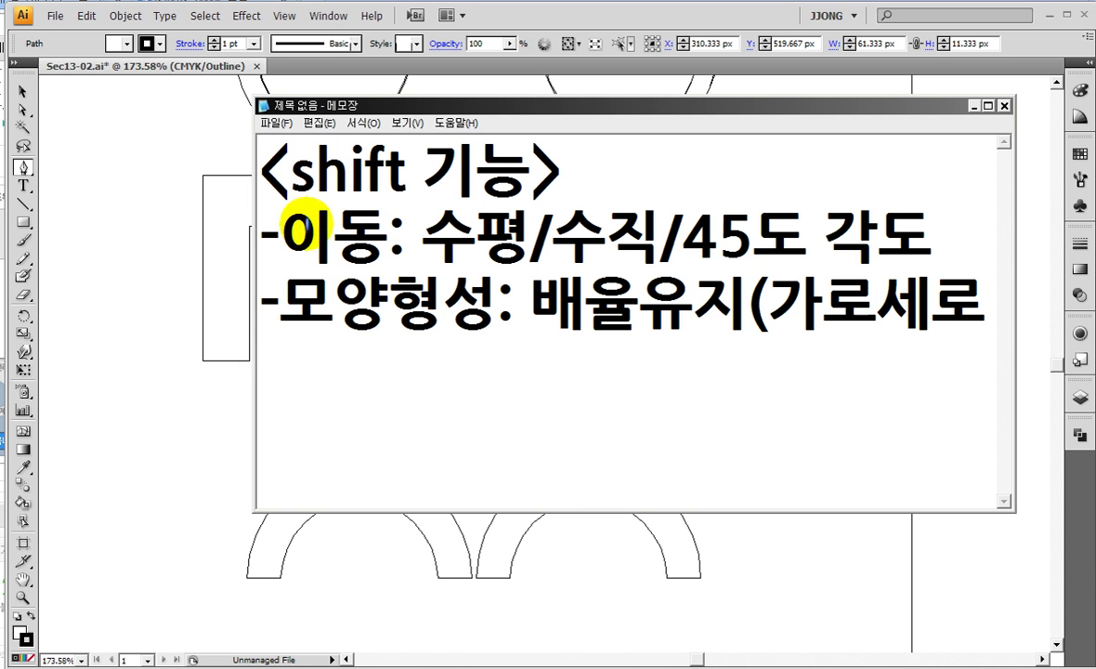
- Delete the 배율유지(가로세로 note from the 모양형성 line
left_click_drag(423, 241, 555, 243)
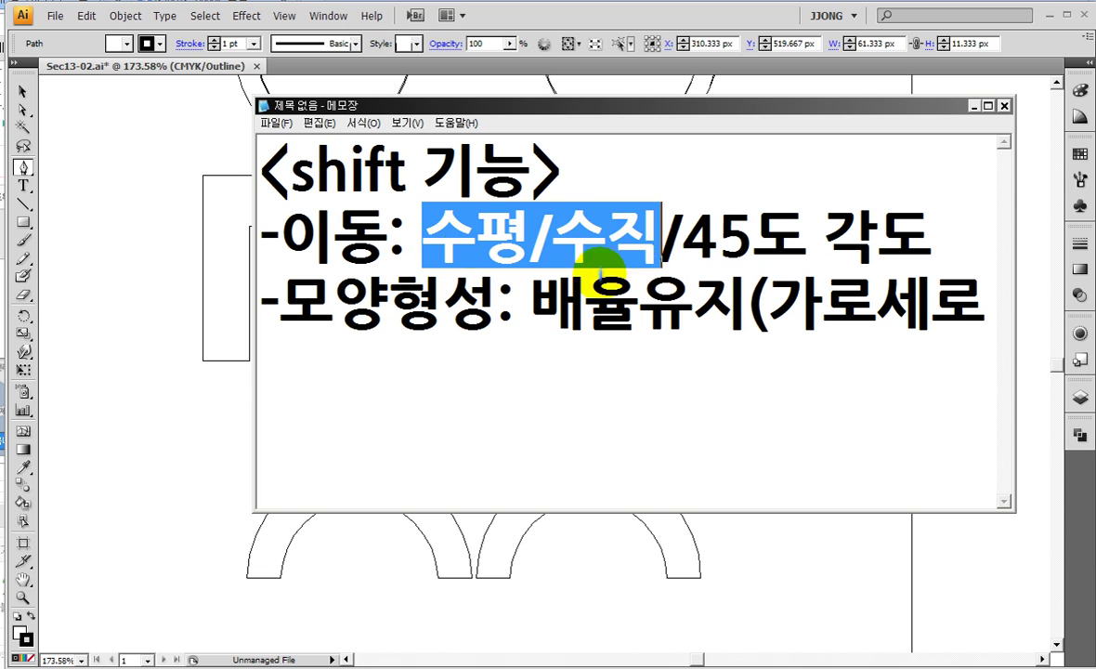
double_click(299, 177)
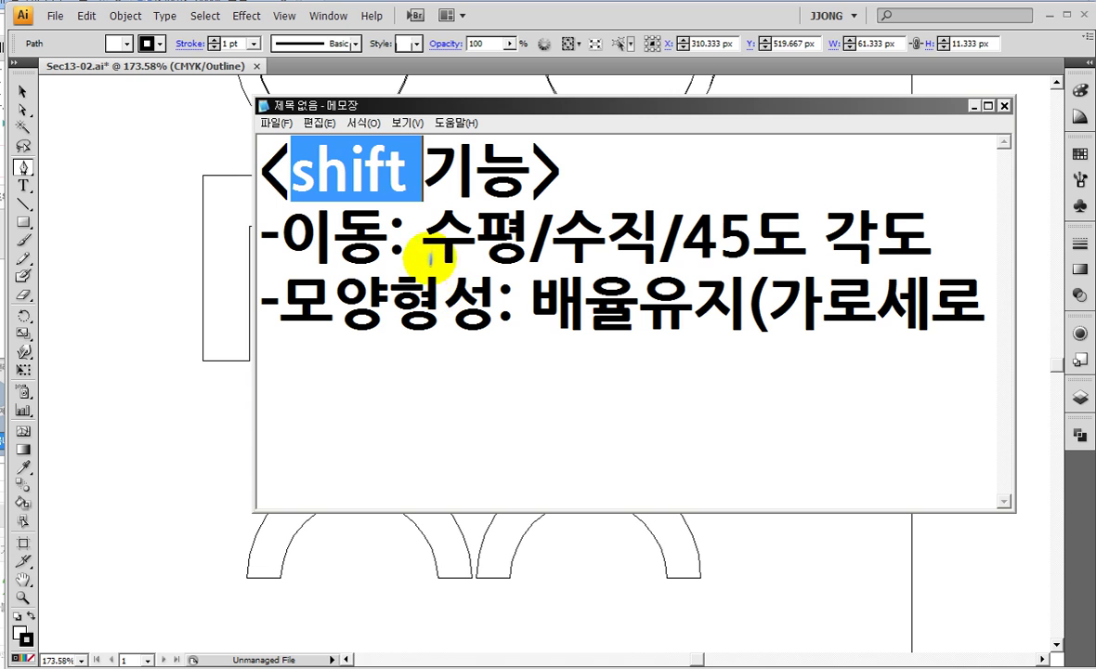
left_click(362, 211)
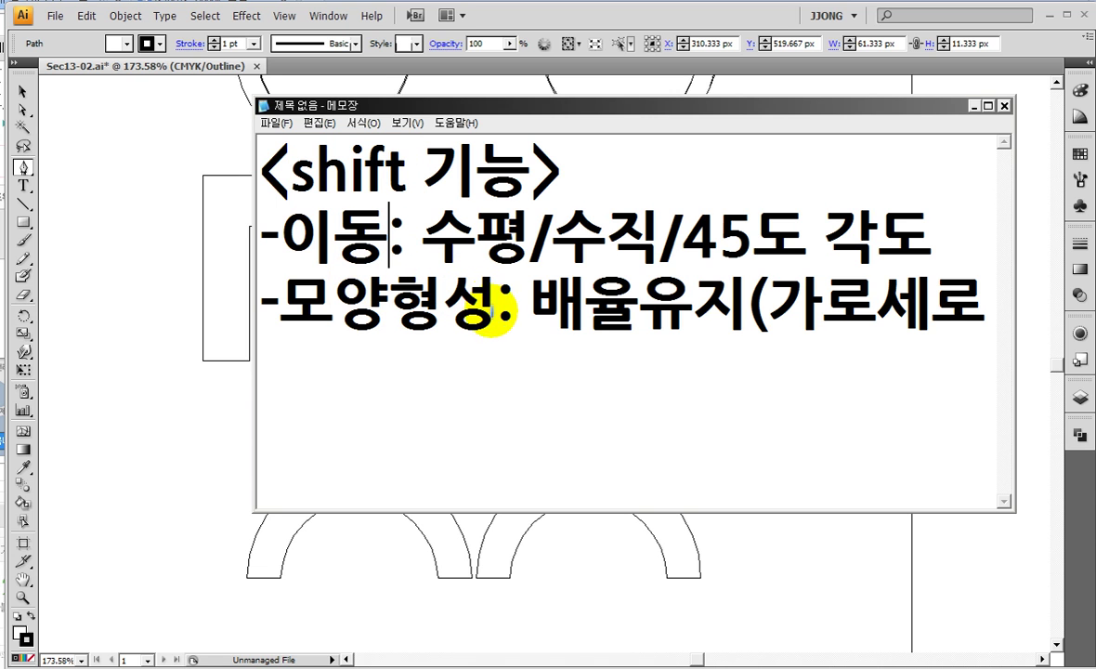
left_click_drag(525, 311, 906, 299)
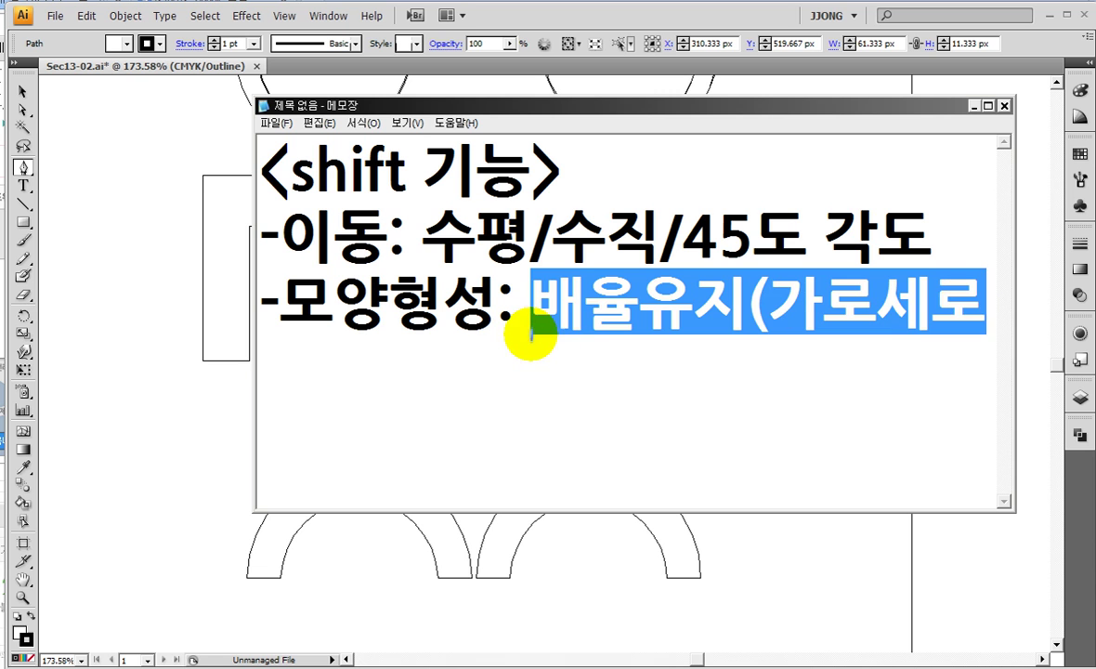
key("Delete")
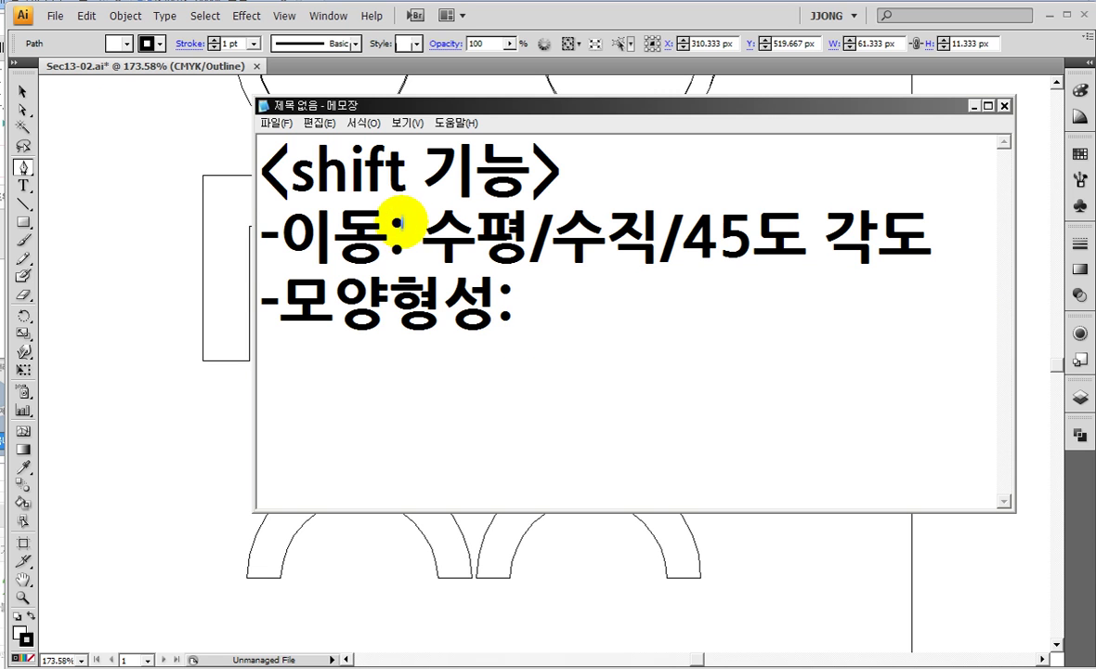
- Move 수평/수직/45도 각도 from the 이동 line to the end of the 모양형성 line
left_click_drag(388, 233, 938, 234)
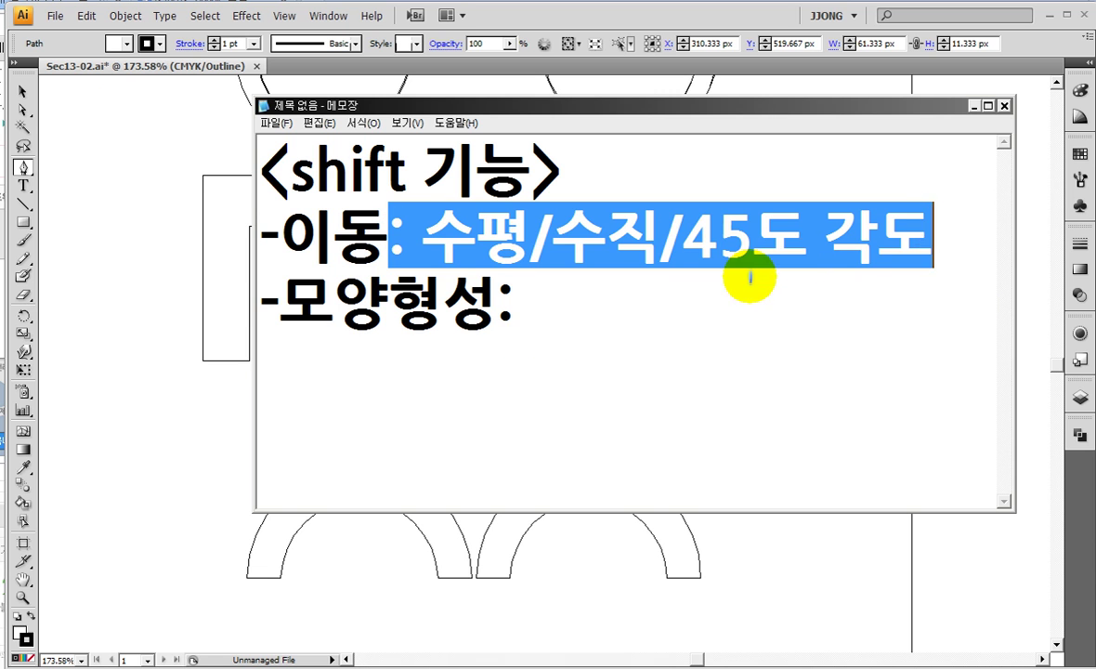
key("ctrl+x")
left_click(604, 342)
key("ctrl+v")
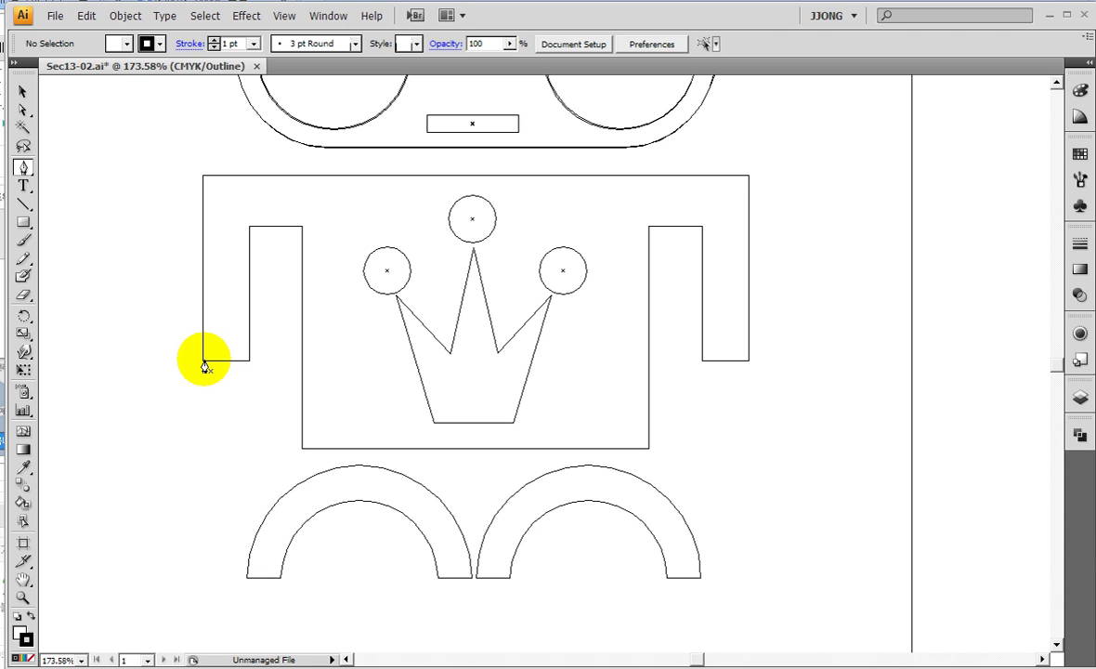
- Pen-trace the robot body around both arm notches and top corners, closing at the starting anchor
left_click(204, 359)
left_click(248, 359)
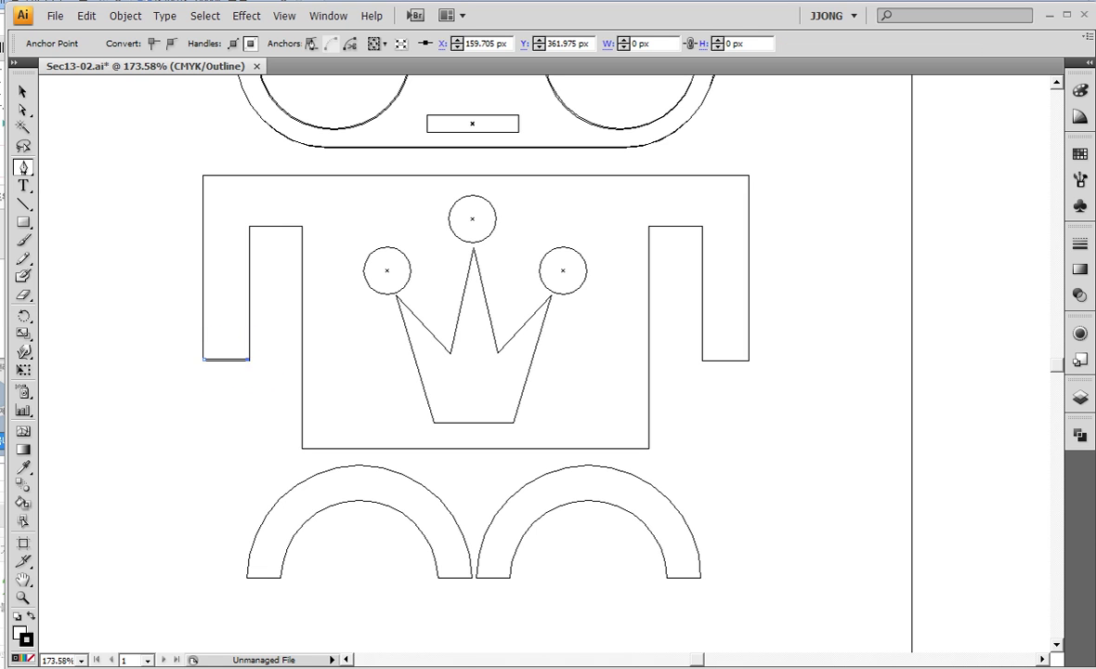
left_click(248, 226)
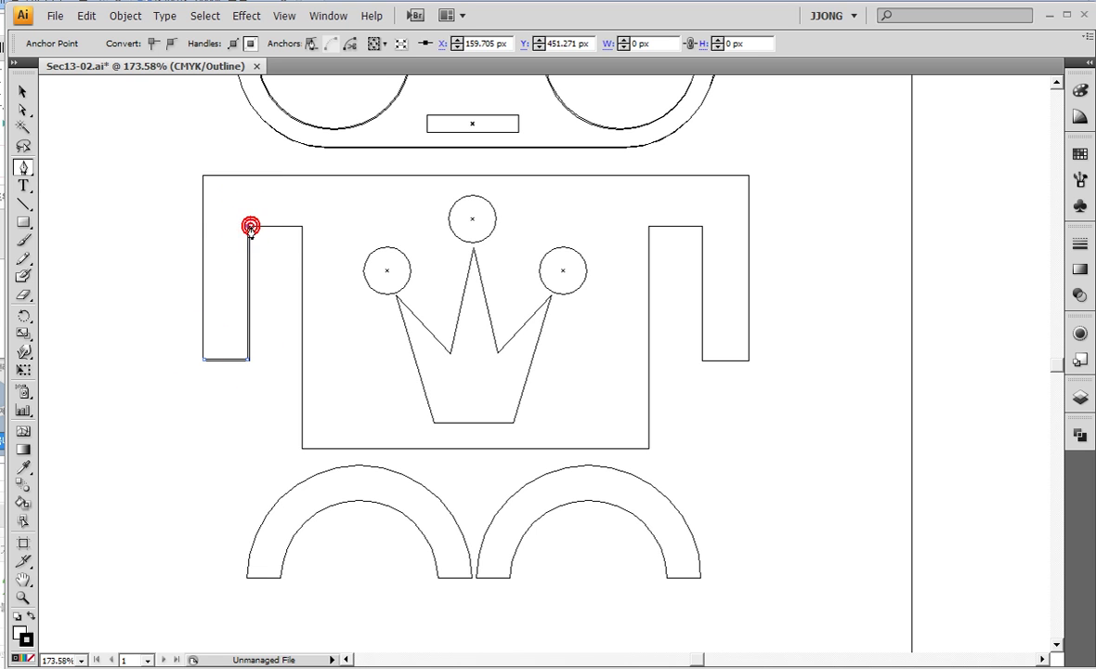
left_click(302, 228)
left_click(302, 448)
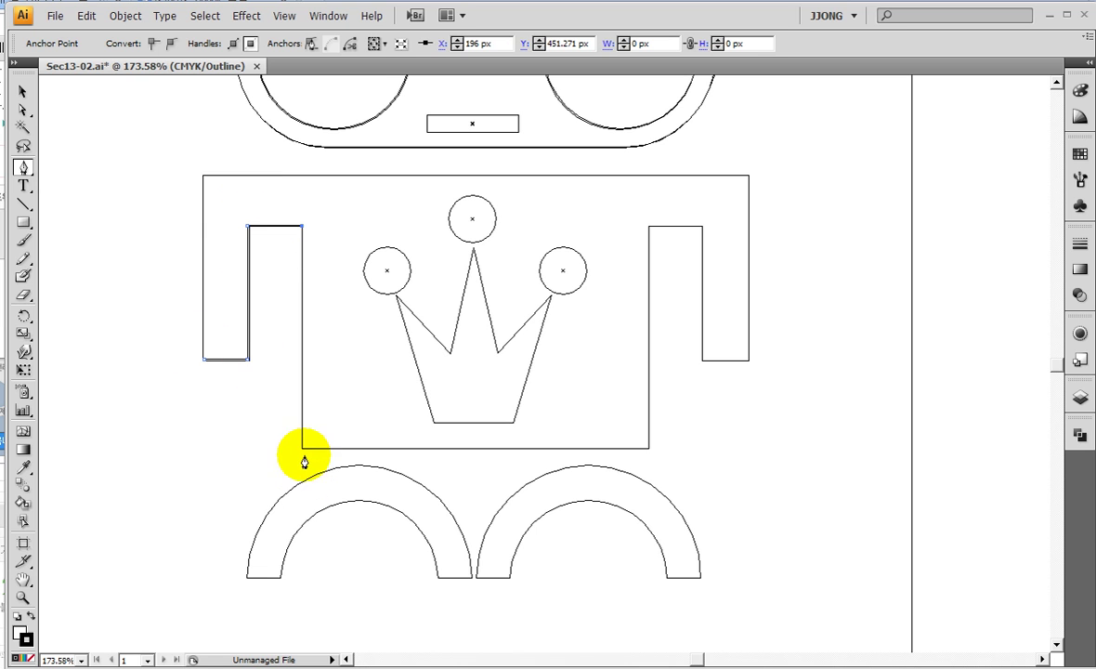
left_click(648, 448)
left_click(648, 228)
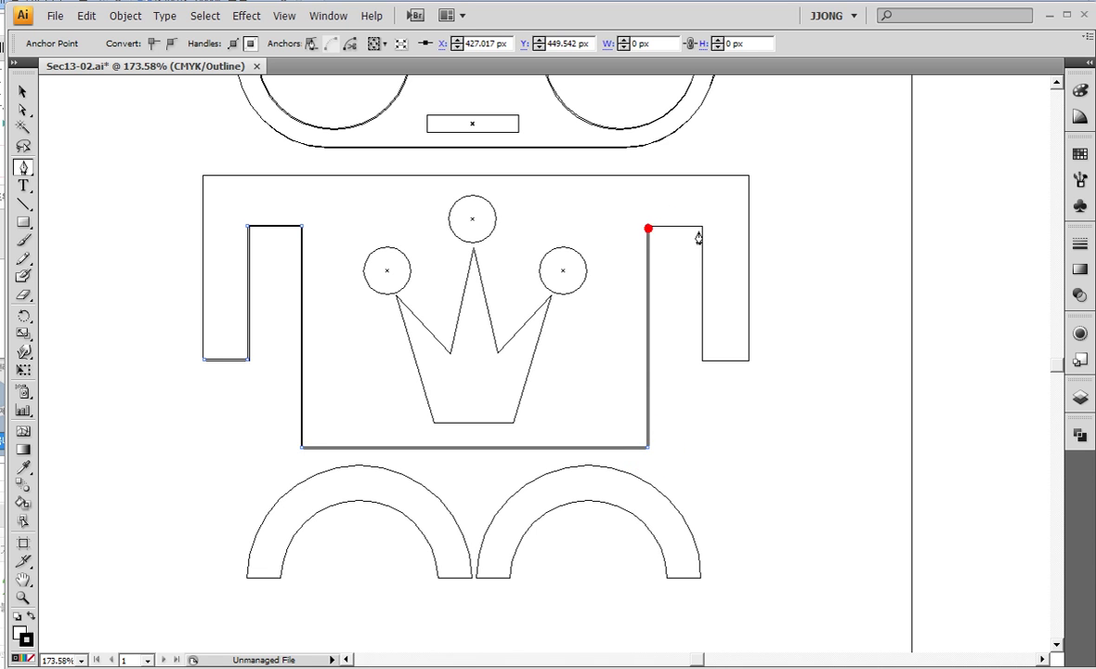
left_click(701, 361)
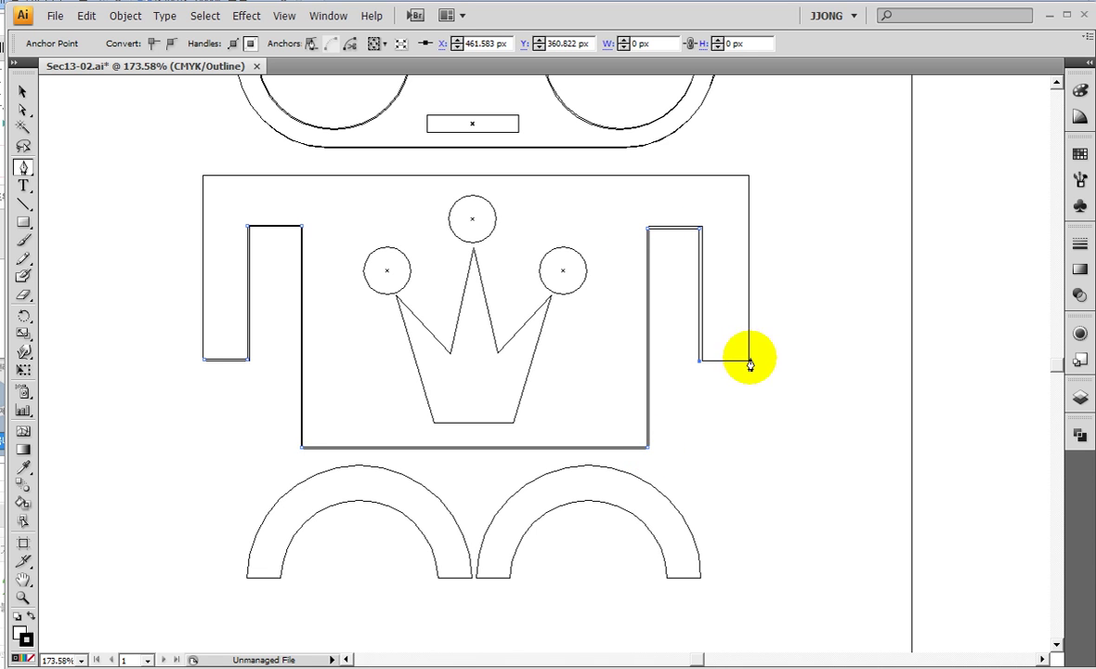
left_click(748, 175)
left_click(203, 176)
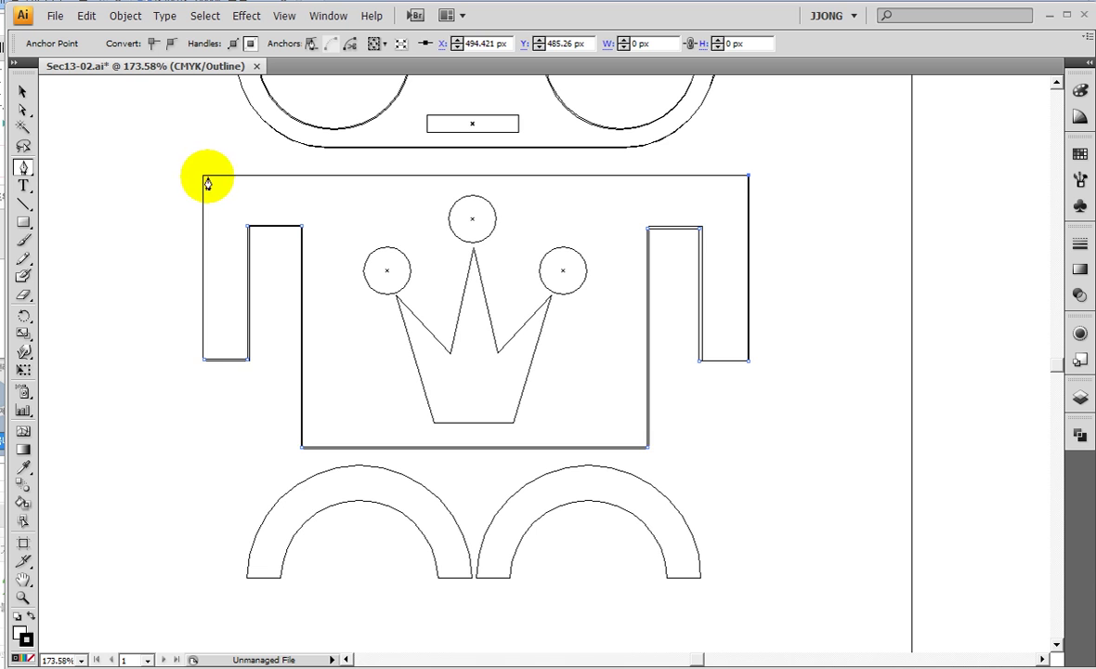
left_click(204, 360)
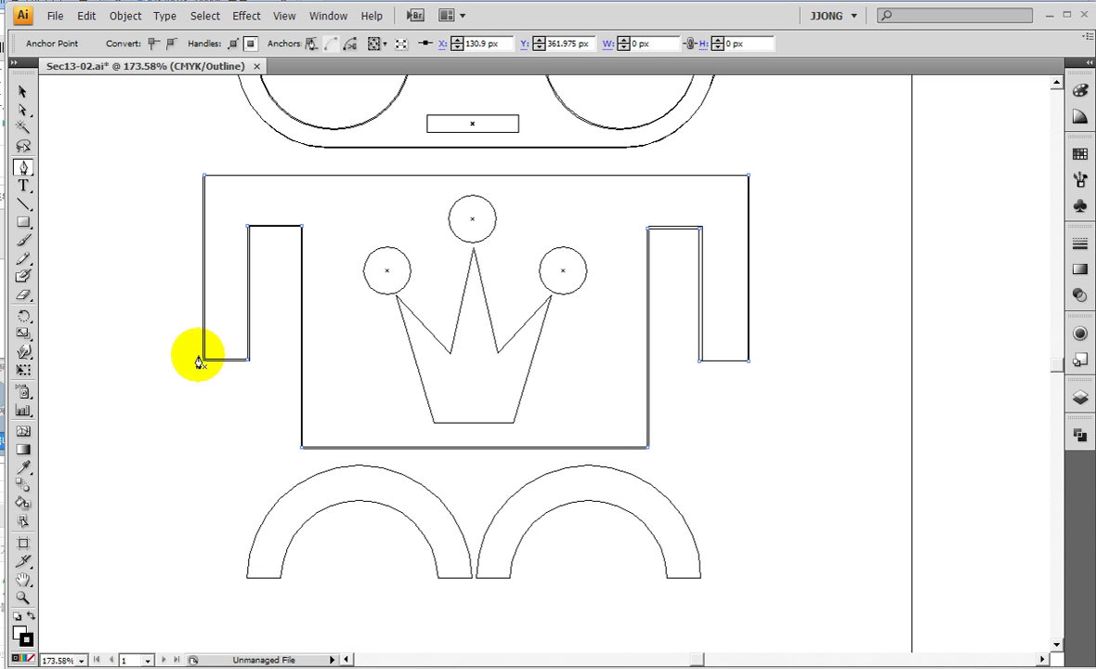
left_click(203, 178)
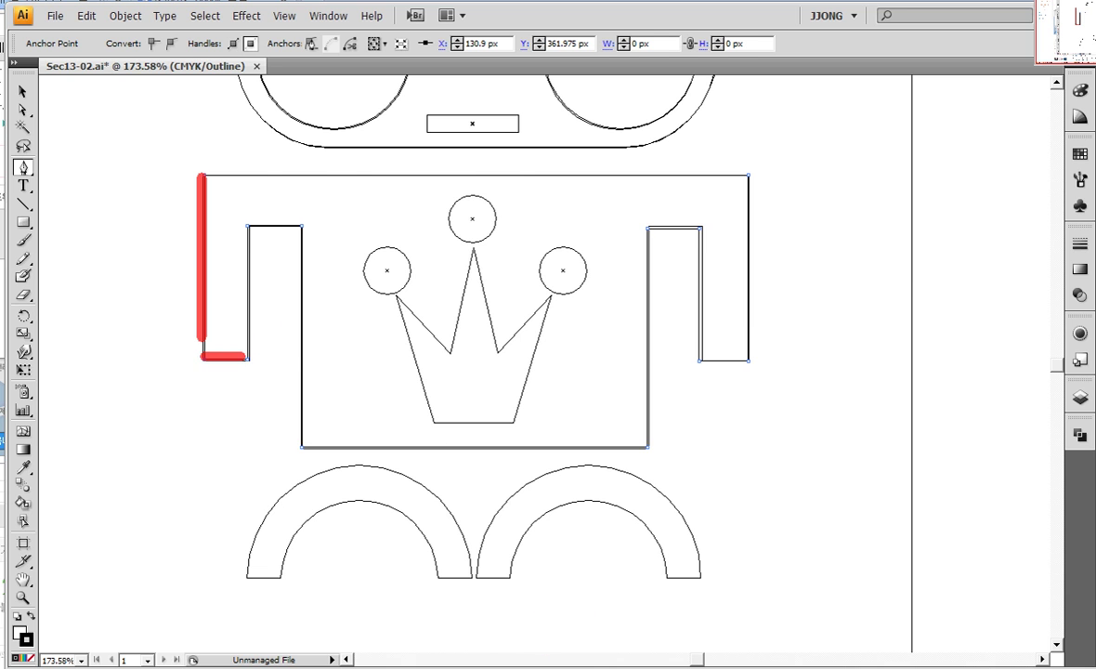
- Copy the '수평/수직/45도 각도' note in Notepad and paste it after '-이동 :'
left_click(482, 212)
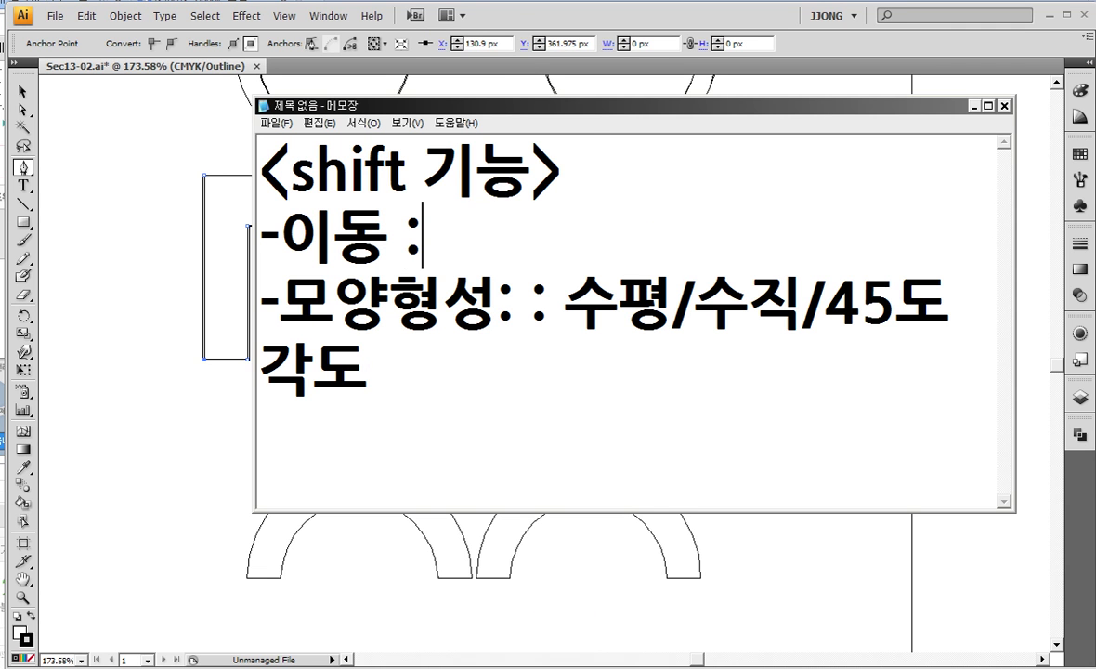
left_click_drag(565, 297, 562, 360)
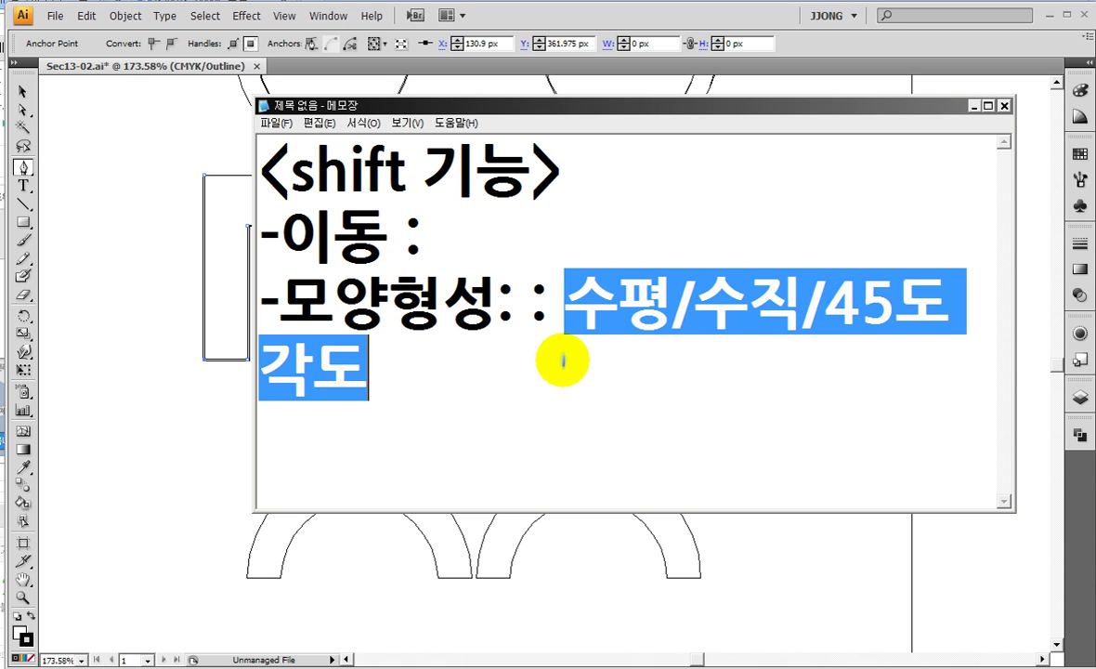
key("ctrl+c")
left_click(502, 233)
key("ctrl+v")
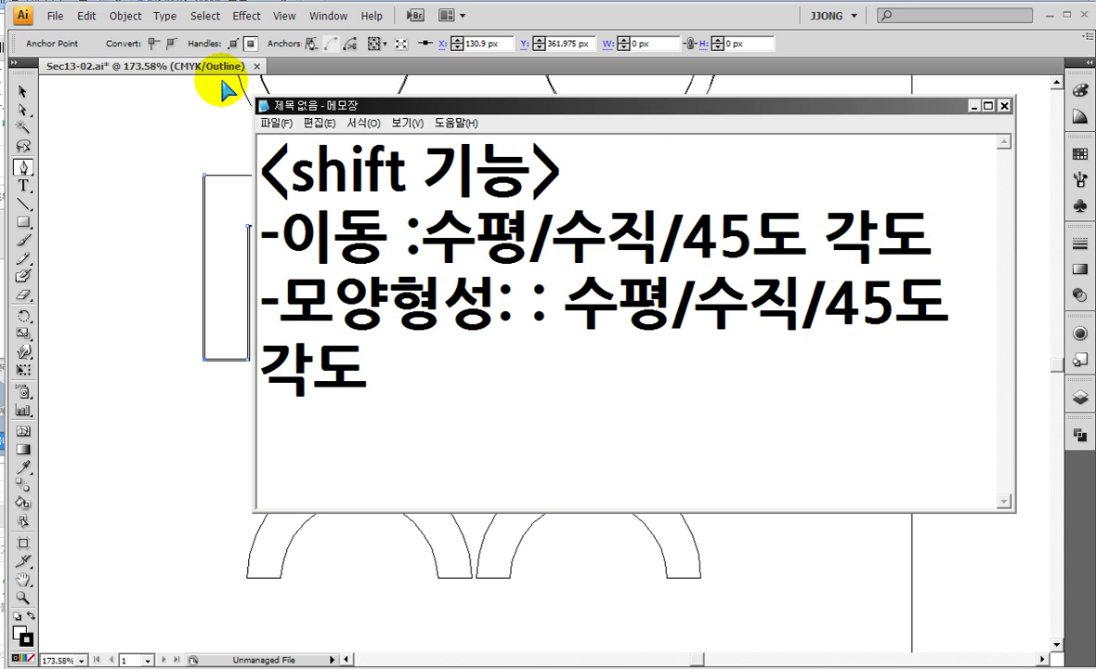
left_click(188, 89)
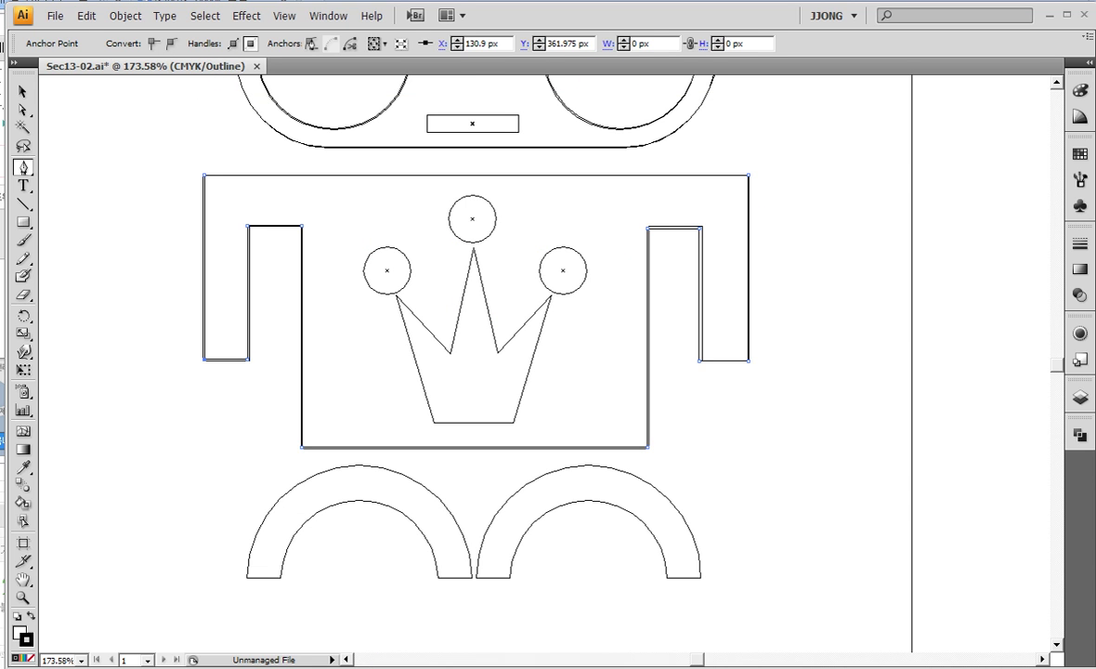